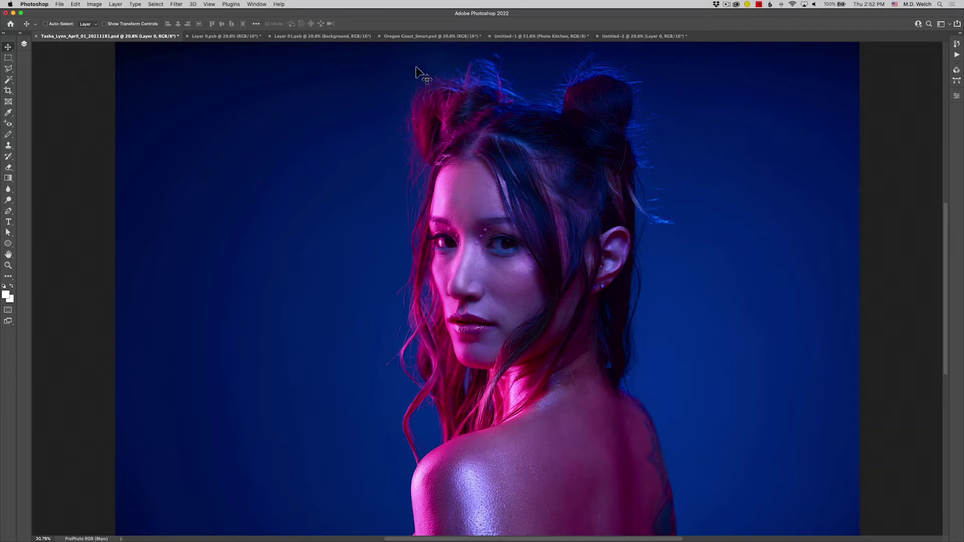
Switch from the portrait to the Oregon Coast_Smart.psd lighthouse document.
left_click(407, 36)
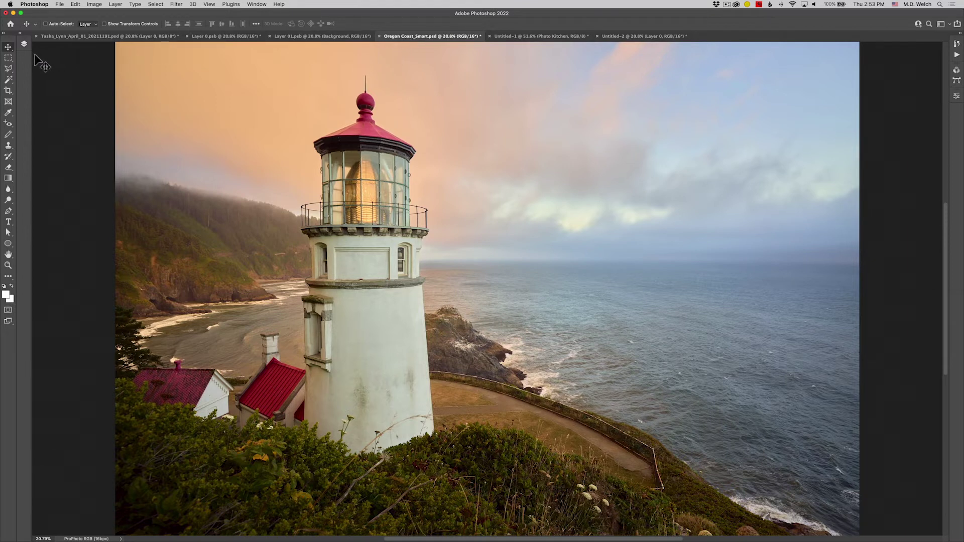
Expand the Layers panel to show the lighthouse image's single Background layer.
left_click(24, 45)
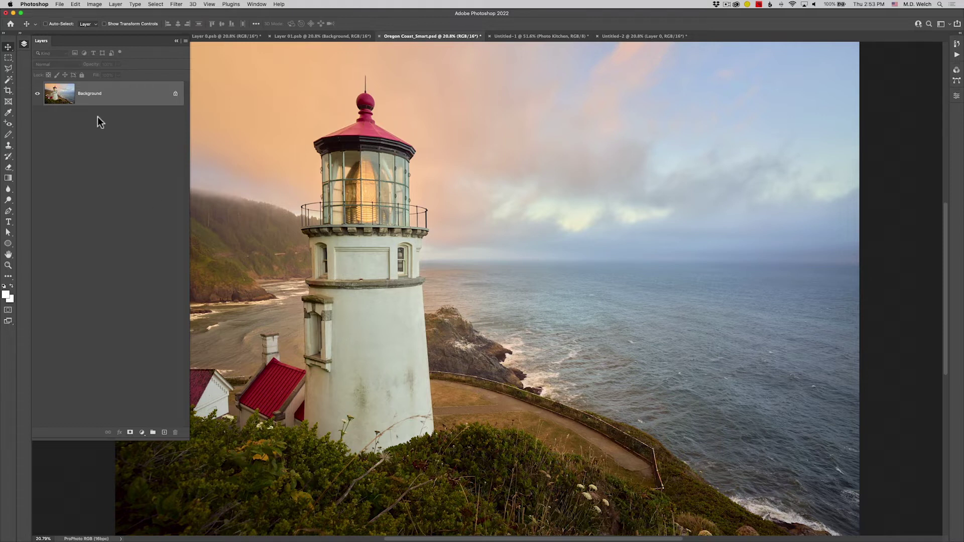
Duplicate the Background layer as a new layer named 'Blur'.
right_click(93, 95)
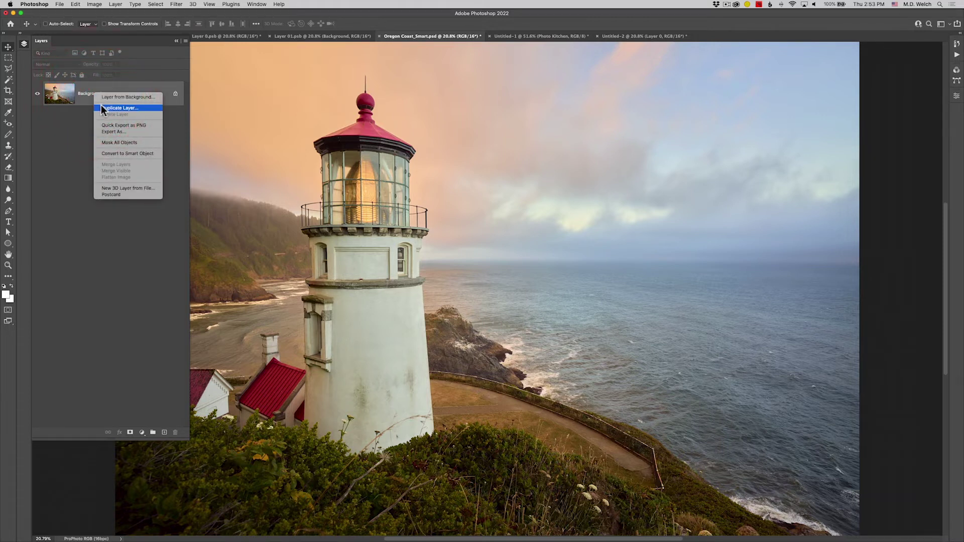
left_click(102, 107)
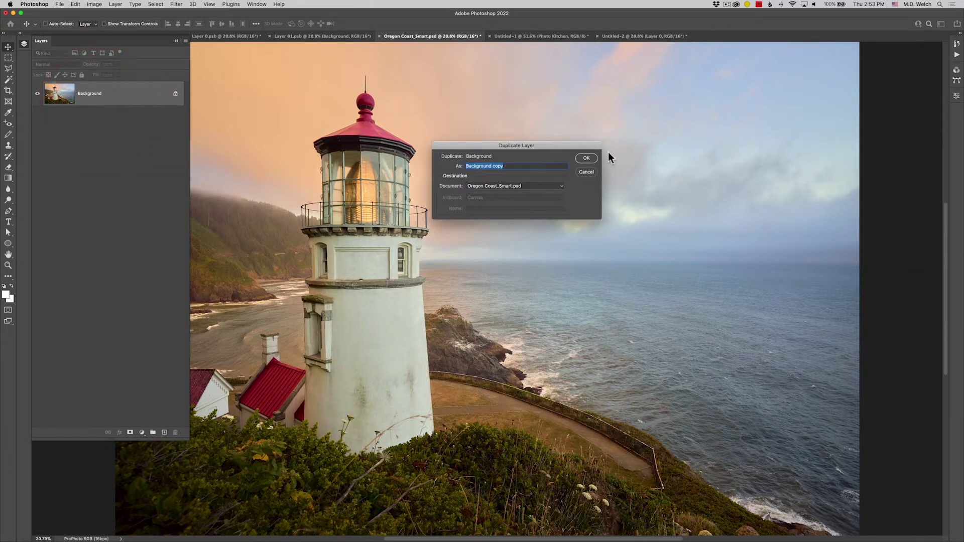
type("Blur")
key("Return")
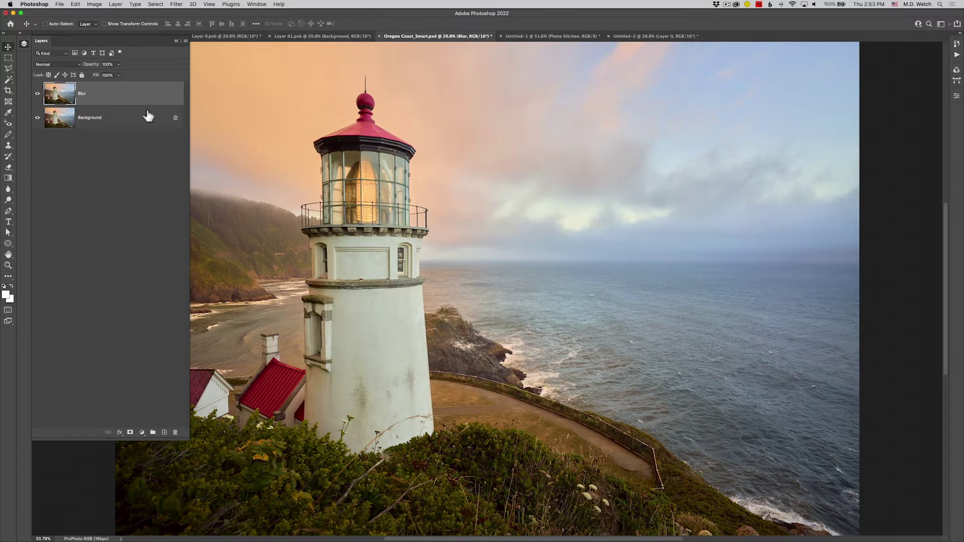
Apply a heavy Gaussian Blur filter directly to the Blur layer.
left_click(176, 4)
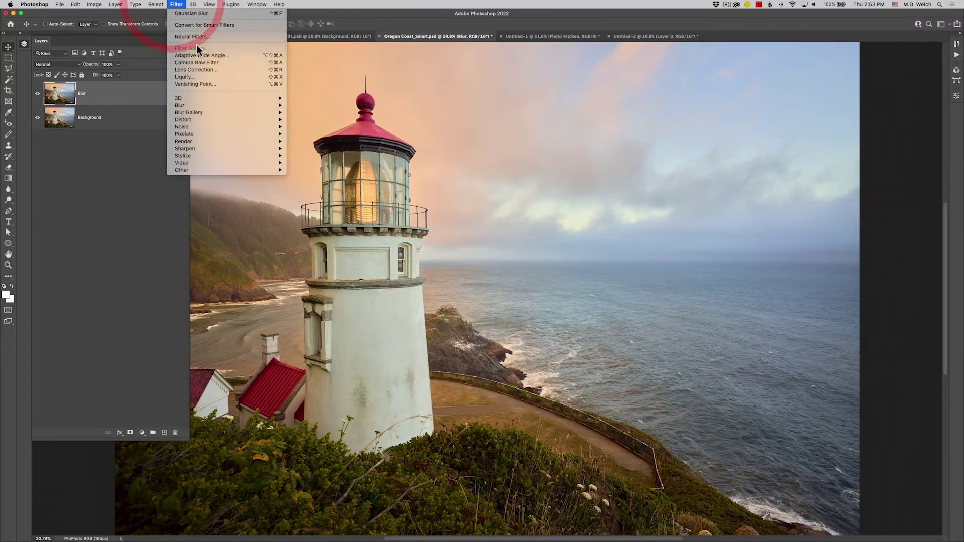
mouse_move(202, 105)
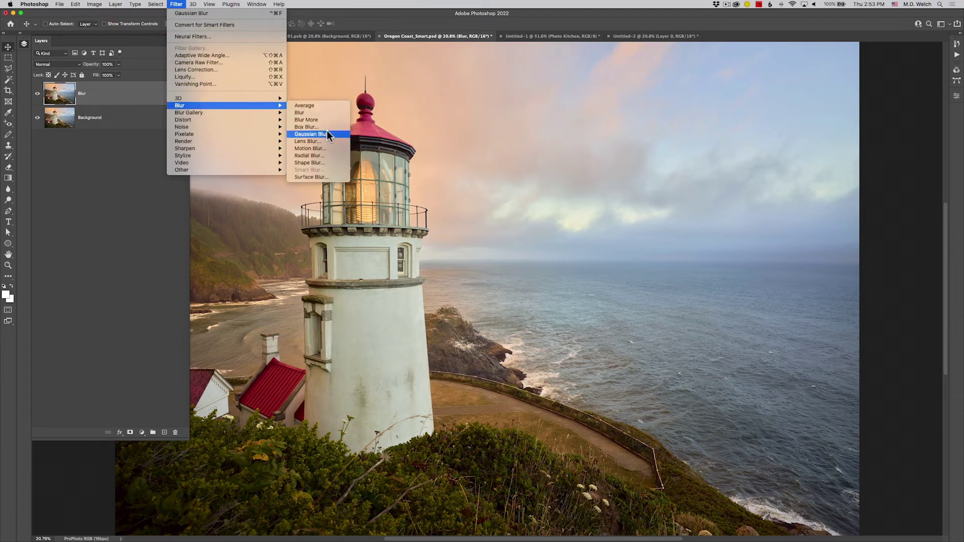
left_click(327, 131)
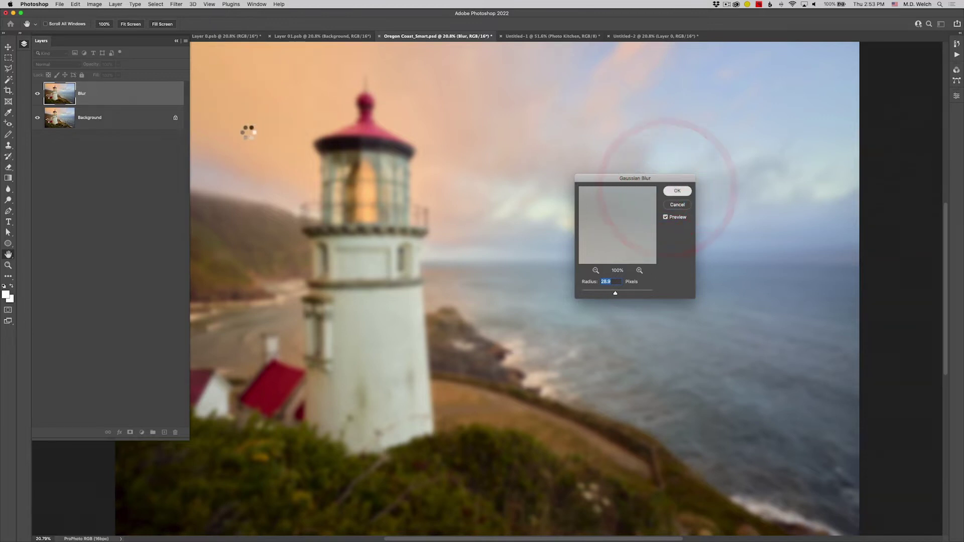
key("Return")
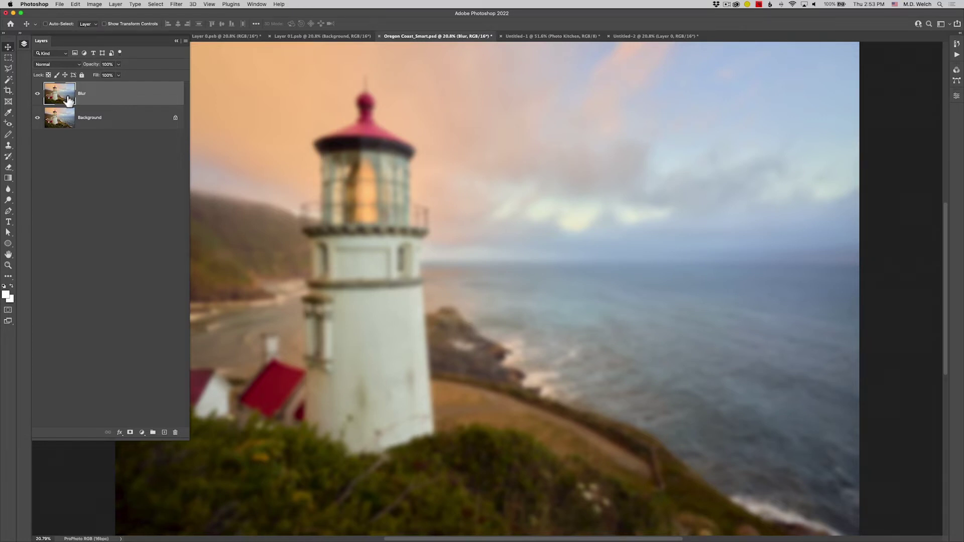
Add a layer mask to Blur and paint black over the lighthouse and foreground with an enlarged soft brush.
left_click(130, 432)
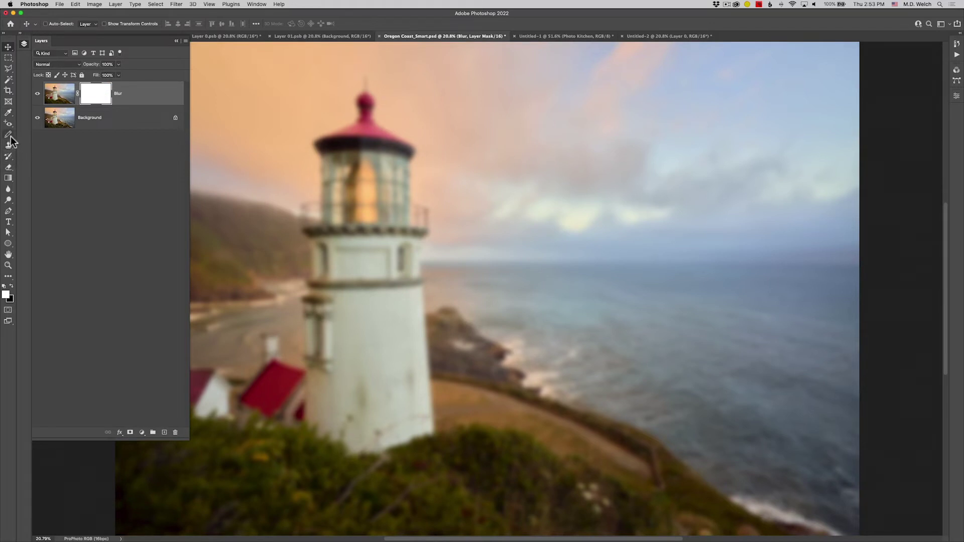
left_click_drag(8, 134, 25, 136)
left_click(39, 142)
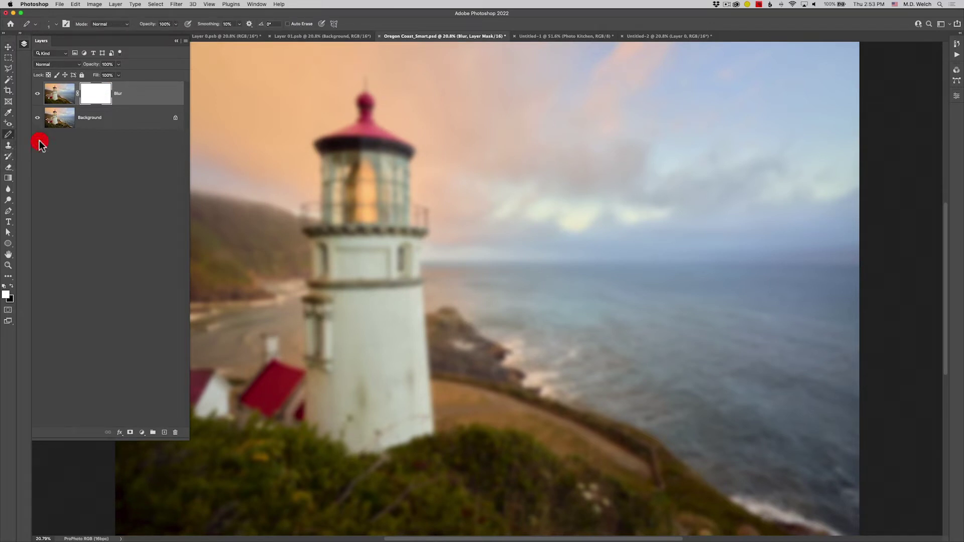
left_click_drag(7, 140, 7, 140)
left_click(26, 134)
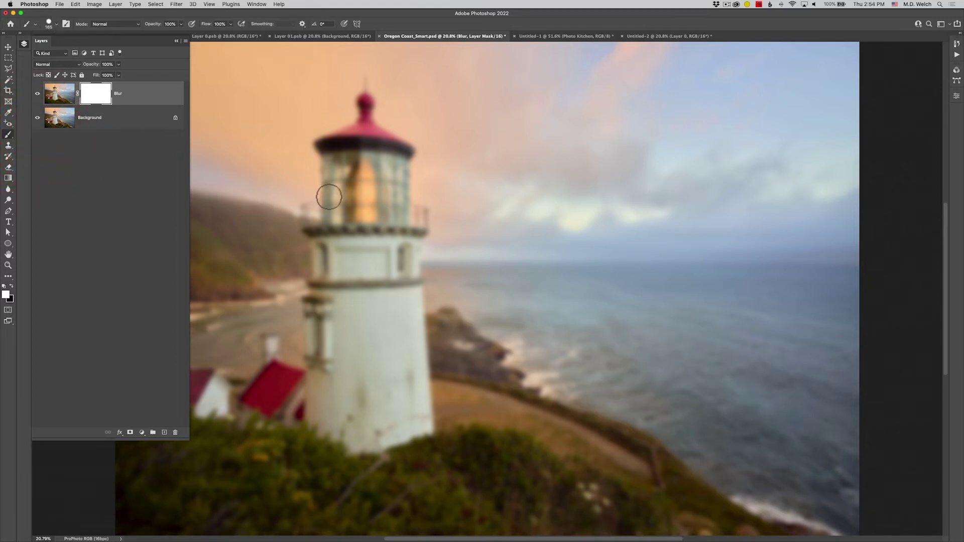
mouse_move(343, 214)
left_mouse_down()
mouse_move(375, 213)
mouse_move(366, 213)
left_mouse_up()
key("x")
mouse_move(374, 126)
left_mouse_down()
mouse_move(328, 212)
mouse_move(325, 154)
mouse_move(382, 113)
mouse_move(377, 227)
mouse_move(402, 224)
mouse_move(416, 262)
mouse_move(389, 393)
mouse_move(410, 401)
mouse_move(420, 390)
mouse_move(354, 374)
mouse_move(356, 244)
mouse_move(341, 416)
mouse_move(370, 429)
mouse_move(384, 347)
mouse_move(370, 416)
mouse_move(420, 446)
mouse_move(324, 439)
mouse_move(405, 478)
mouse_move(186, 453)
mouse_move(120, 467)
mouse_move(251, 509)
mouse_move(164, 514)
mouse_move(359, 513)
left_mouse_up()
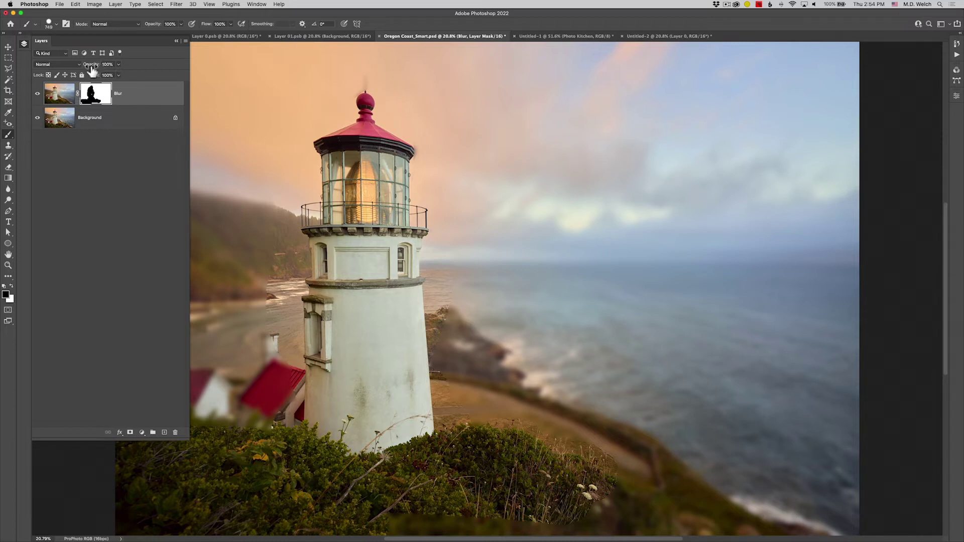
Set the Blur layer's opacity to 50%, check the History panel, then start removing the Blur layer.
left_click_drag(94, 65, 79, 63)
key("Return")
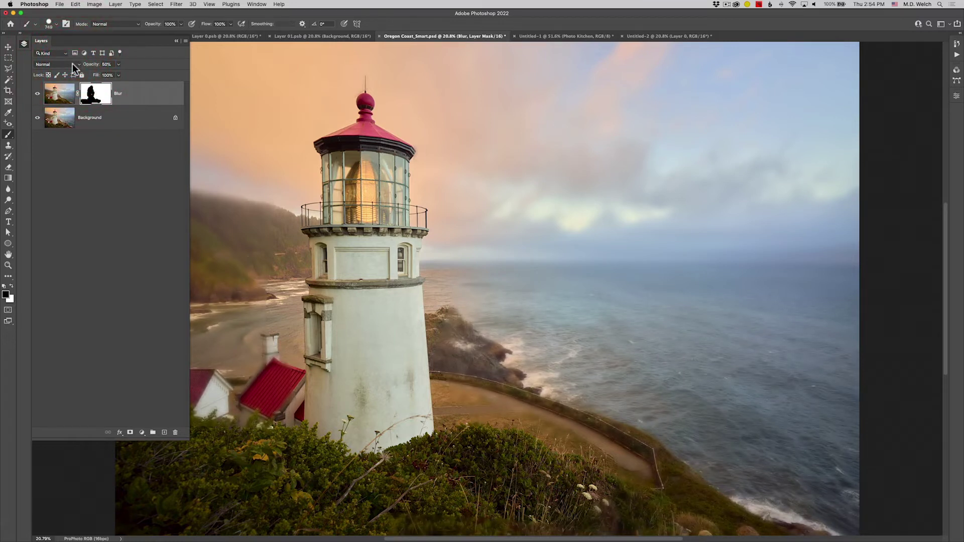
left_click(957, 45)
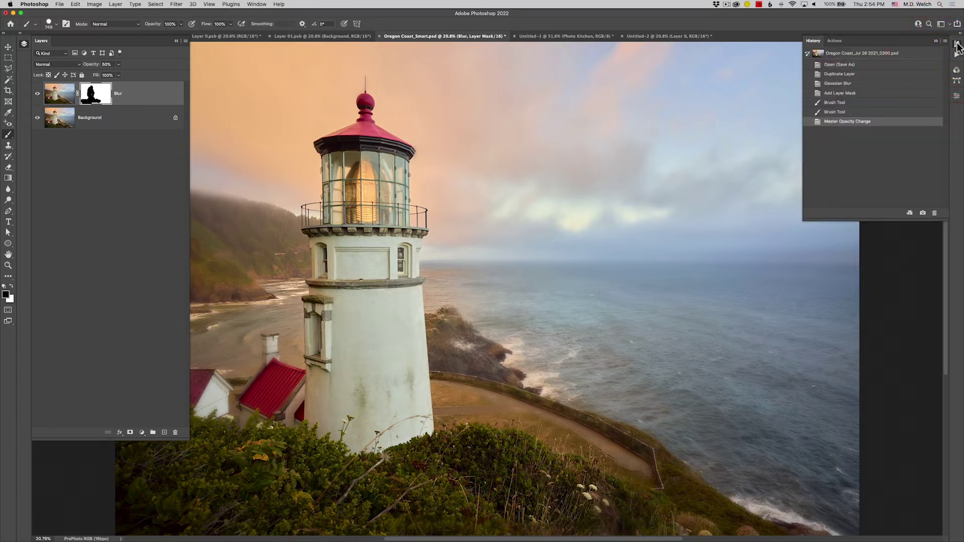
left_click(957, 47)
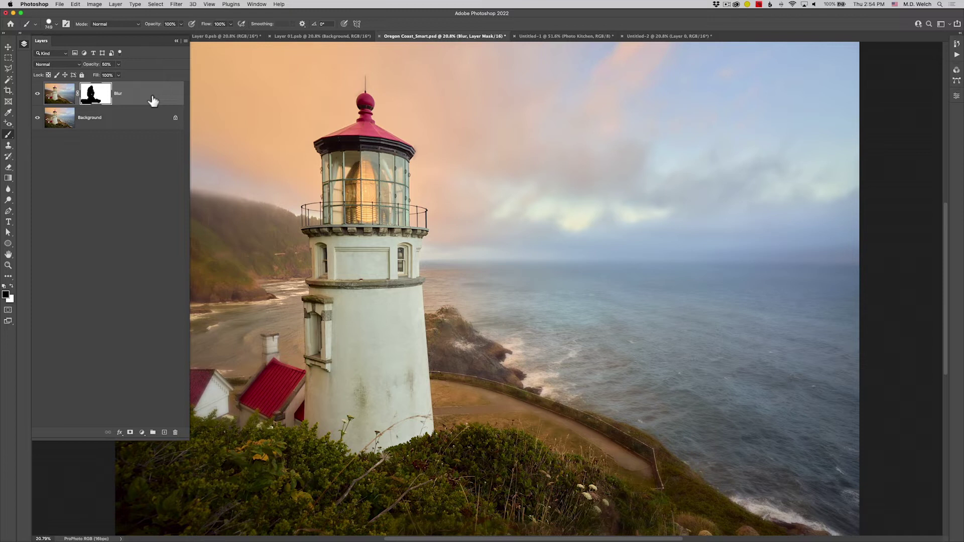
left_click_drag(153, 101, 178, 431)
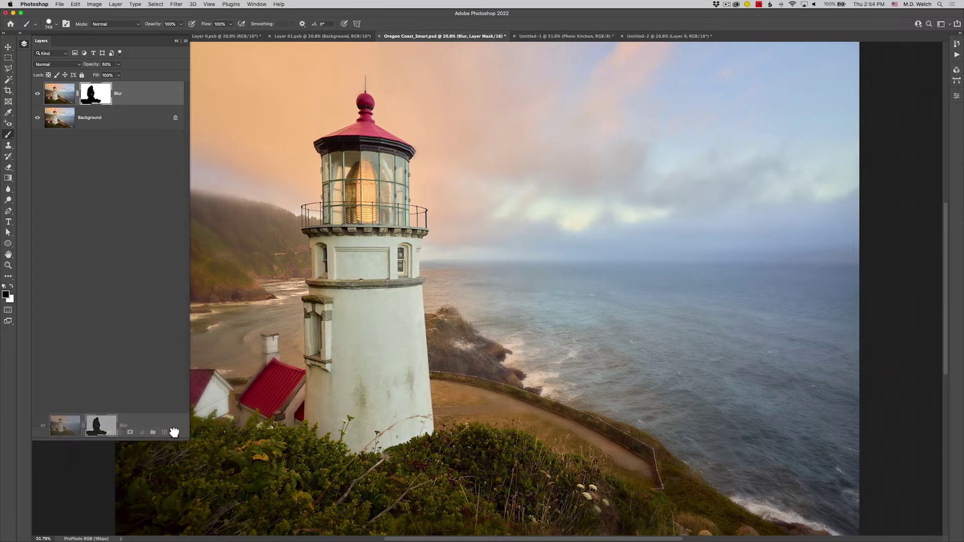
Delete the Blur layer and convert the Background into a smart object, Layer 0.
left_click_drag(173, 432, 175, 433)
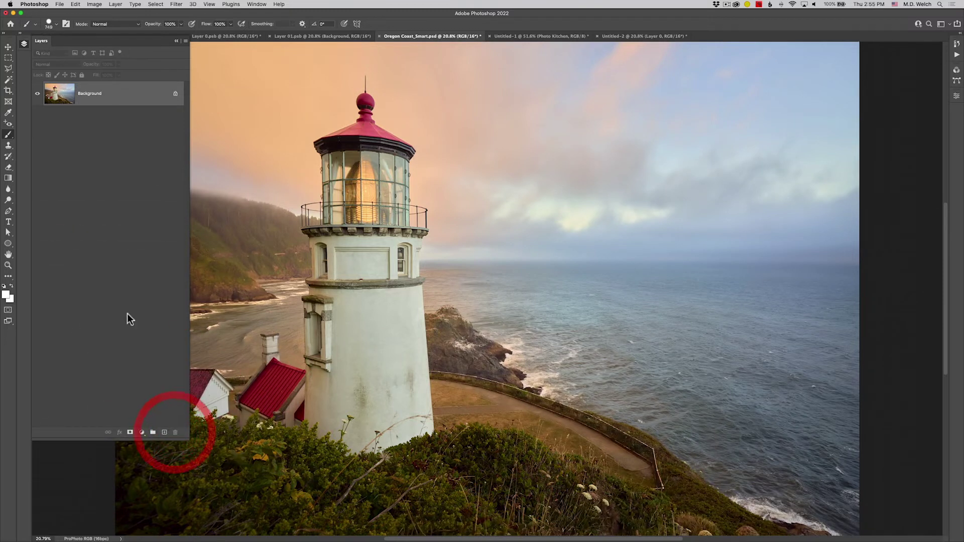
right_click(93, 96)
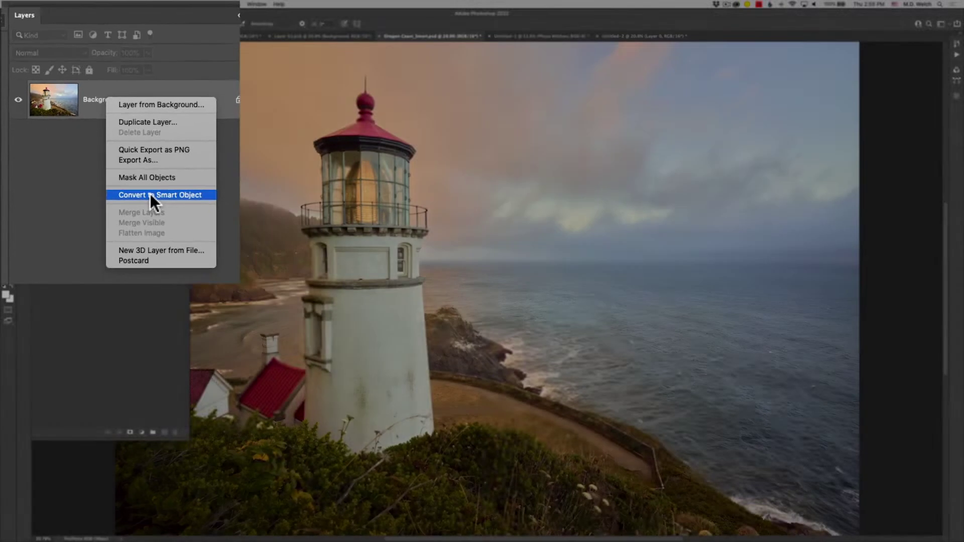
left_click(234, 304)
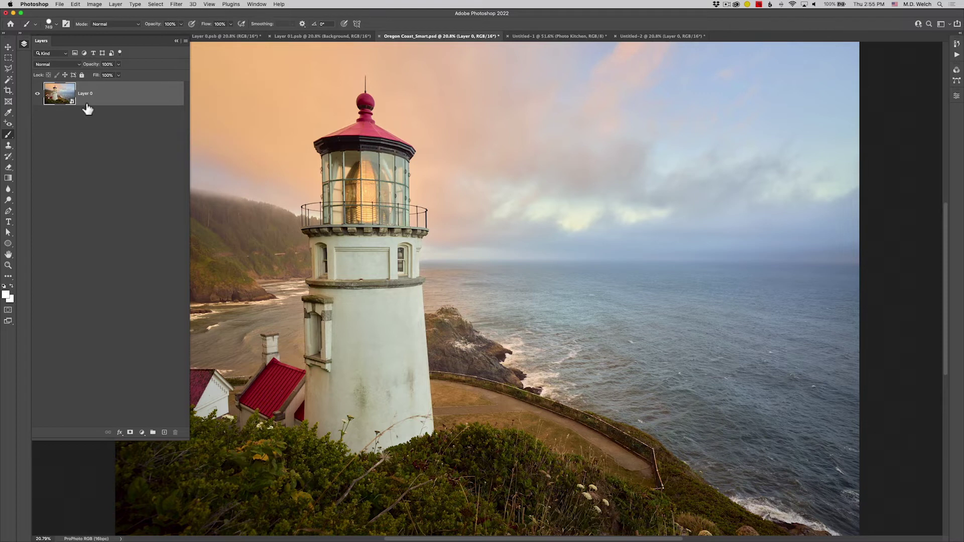
left_click(176, 5)
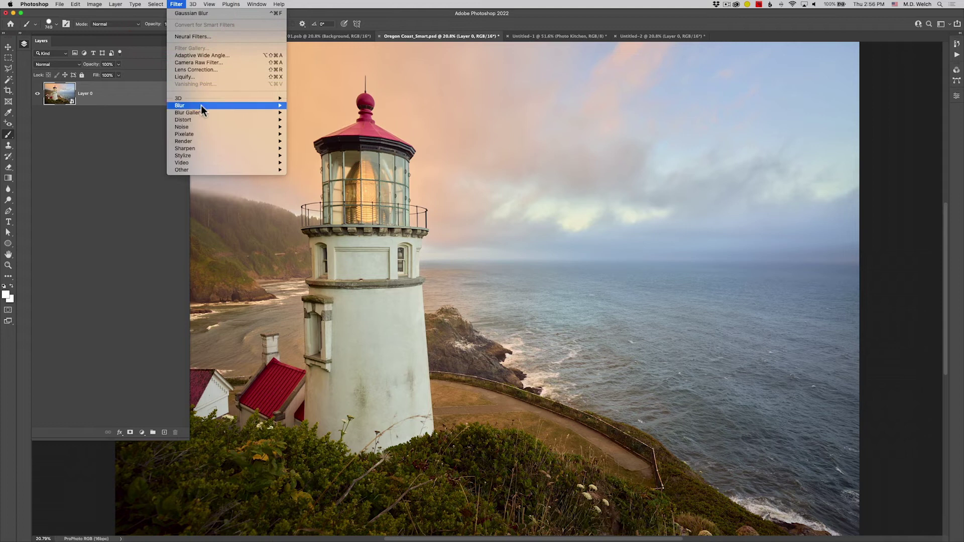
Add a 28.9-pixel Gaussian Blur to Layer 0 as an editable smart filter.
mouse_move(201, 106)
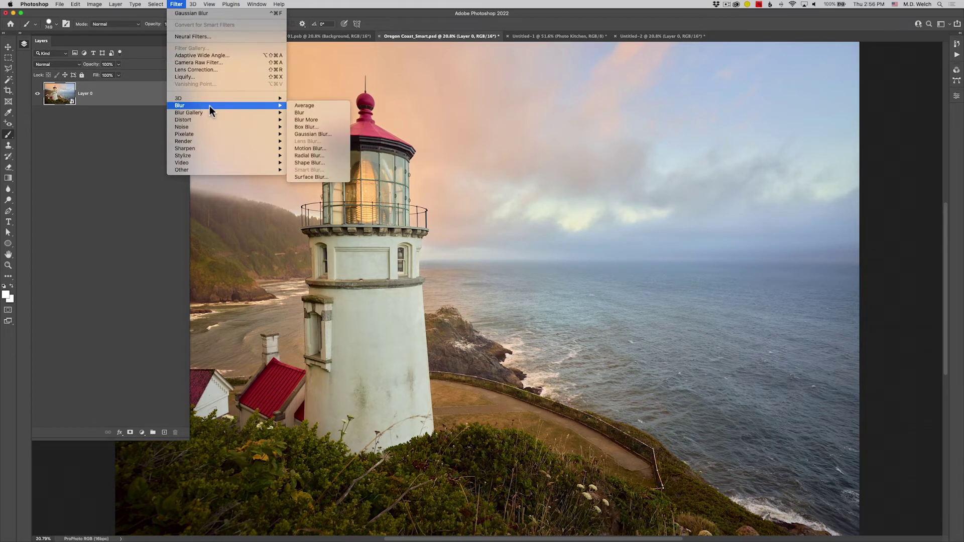
left_click(323, 135)
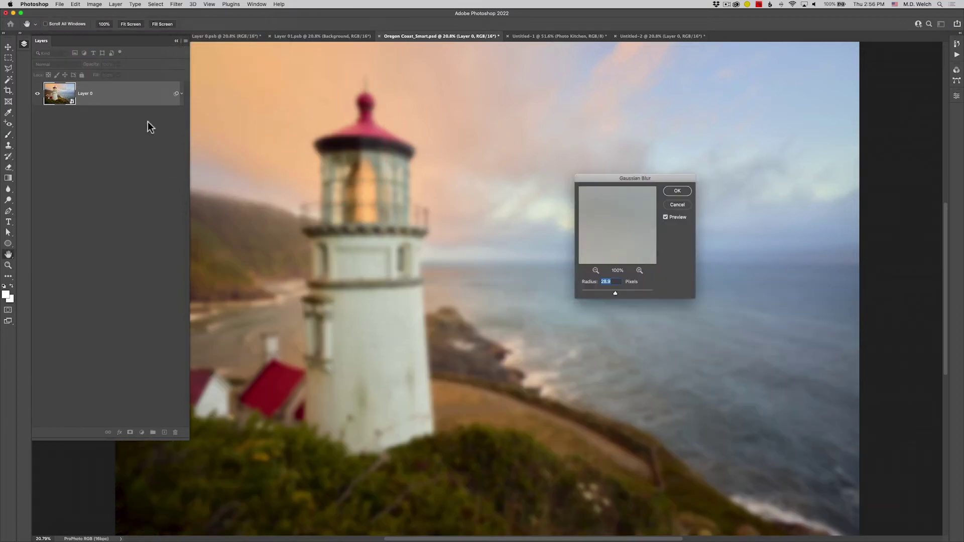
left_click(677, 191)
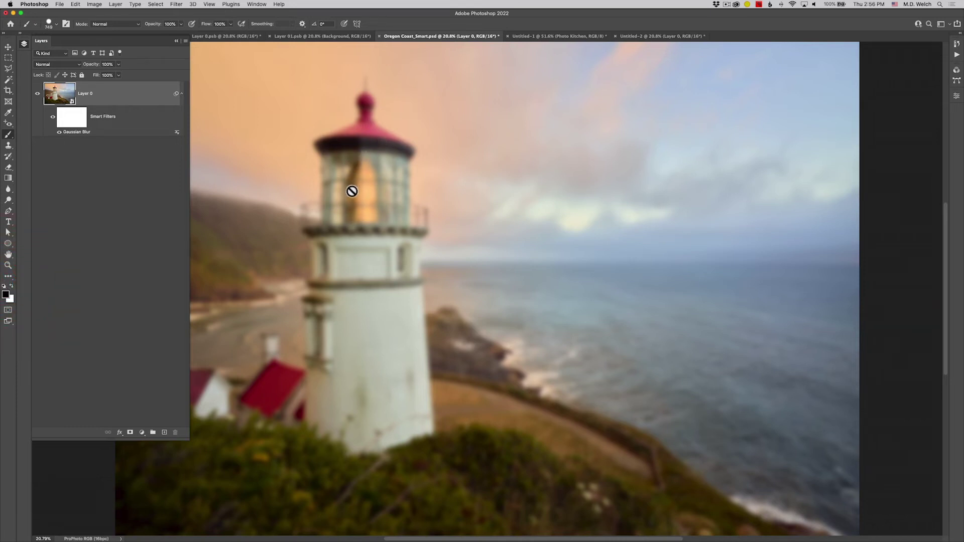
left_click(69, 117)
Paint black on the smart filter mask over the lighthouse and foreground bushes.
mouse_move(347, 165)
left_mouse_down()
mouse_move(359, 188)
mouse_move(355, 116)
mouse_move(362, 151)
mouse_move(326, 211)
mouse_move(351, 200)
mouse_move(402, 226)
mouse_move(397, 281)
mouse_move(326, 301)
mouse_move(351, 286)
mouse_move(402, 436)
mouse_move(431, 331)
mouse_move(383, 448)
mouse_move(302, 396)
mouse_move(354, 414)
mouse_move(241, 445)
mouse_move(542, 490)
mouse_move(510, 460)
mouse_move(366, 470)
mouse_move(214, 452)
mouse_move(358, 516)
mouse_move(652, 474)
mouse_move(374, 465)
mouse_move(313, 474)
mouse_move(321, 462)
left_mouse_up()
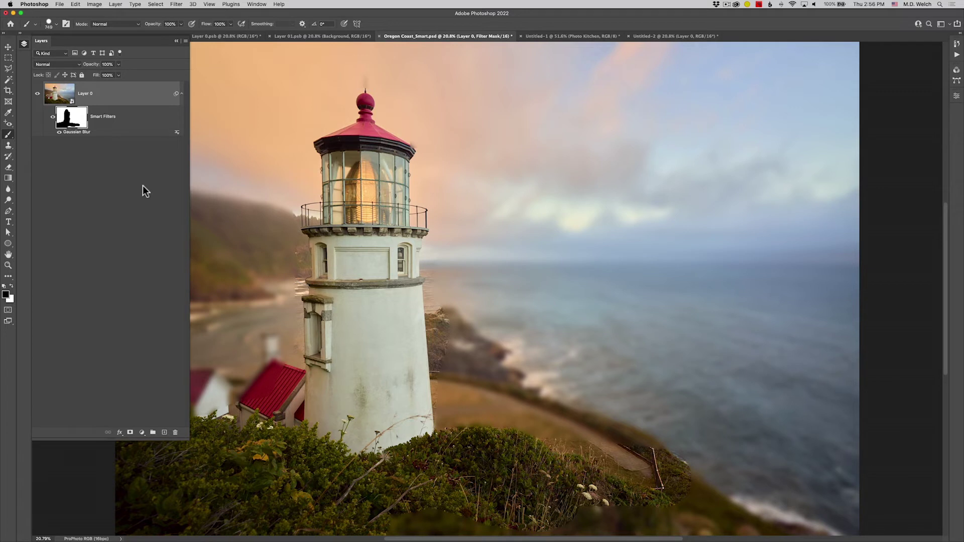
Reopen the smart Gaussian Blur and lower its radius to 7.2 pixels.
double_click(75, 131)
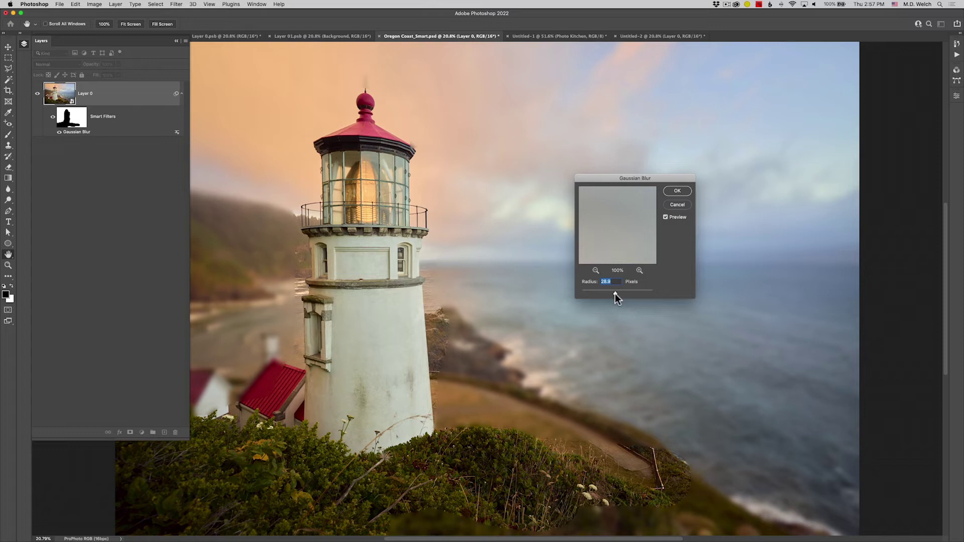
left_click_drag(607, 293, 604, 293)
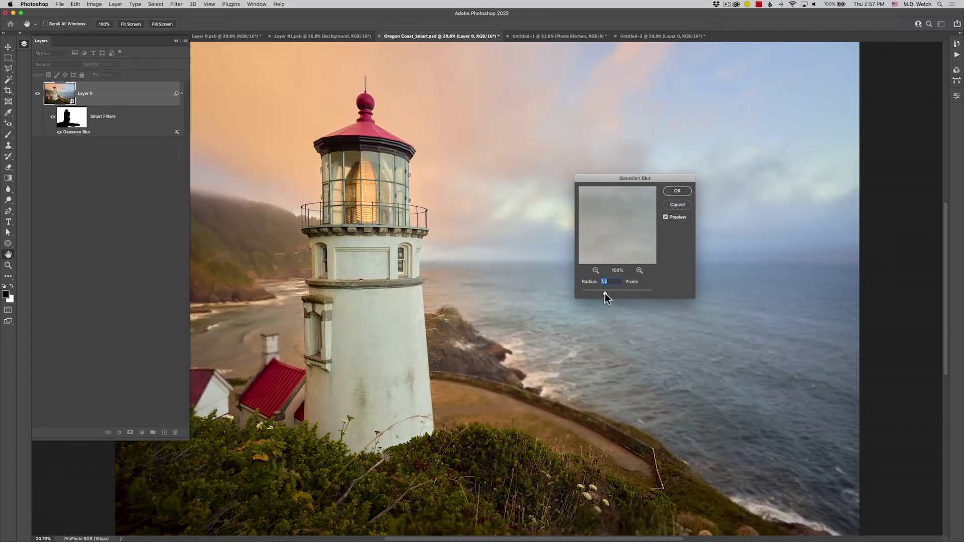
left_click(604, 294)
left_click(679, 190)
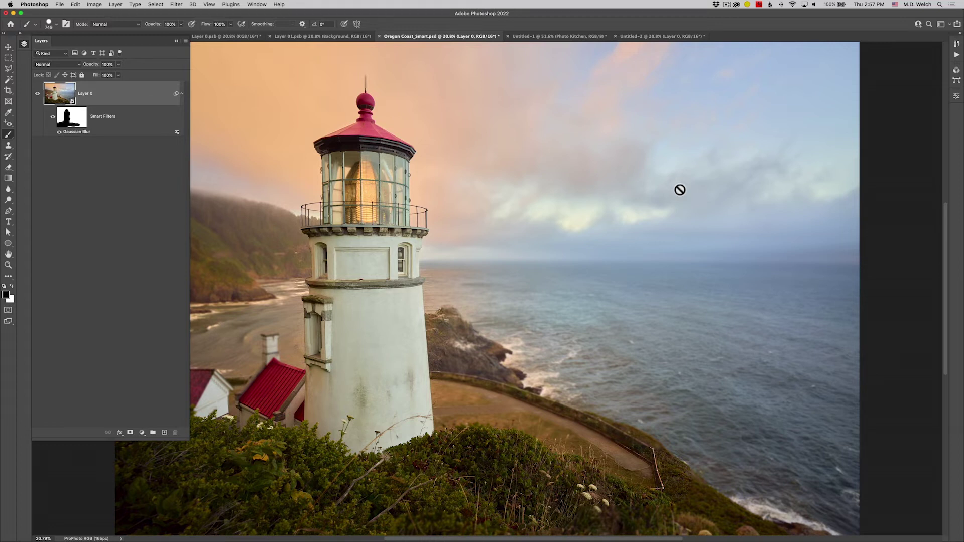
In Untitled-1, convert the Photo Kitchen text to a smart object with a ~20.4-pixel Gaussian Blur smart filter.
left_click(543, 34)
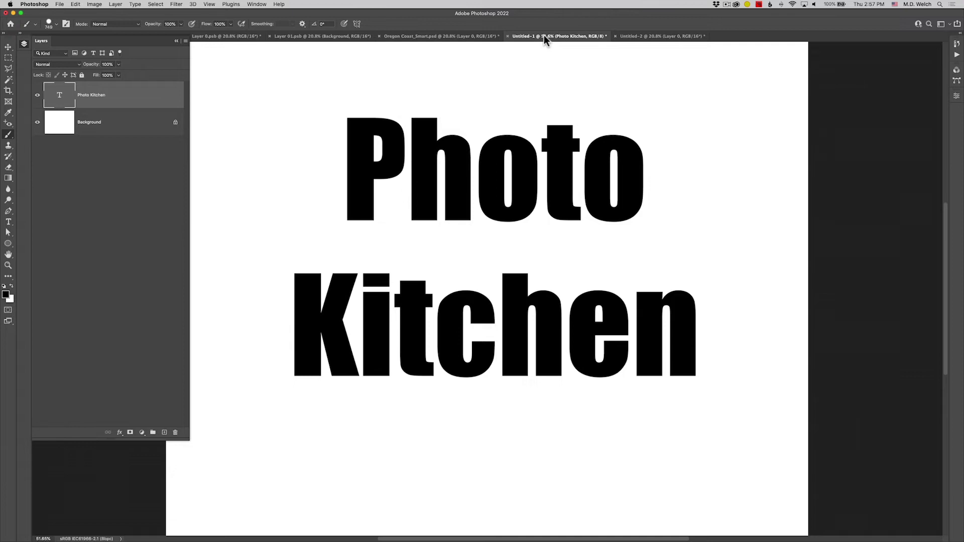
left_click(171, 4)
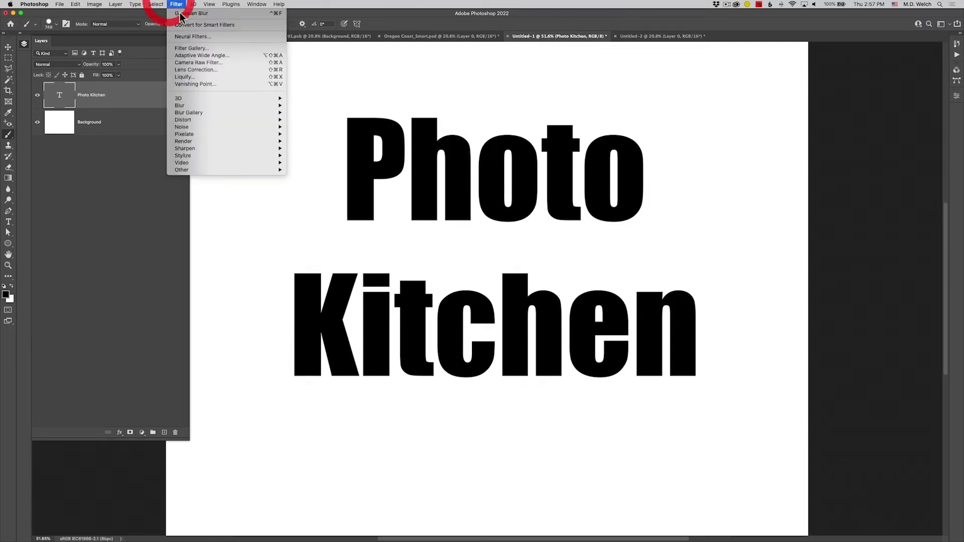
mouse_move(221, 104)
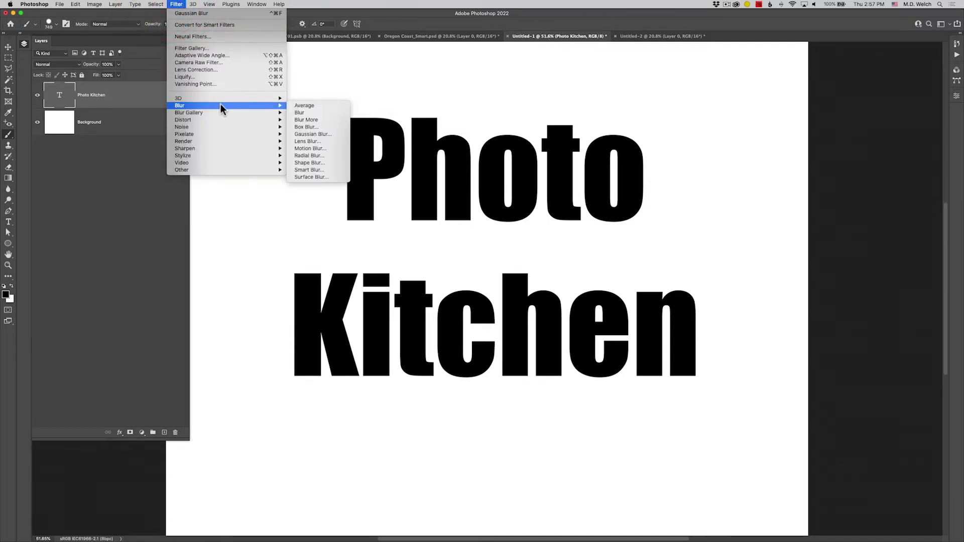
left_click(297, 134)
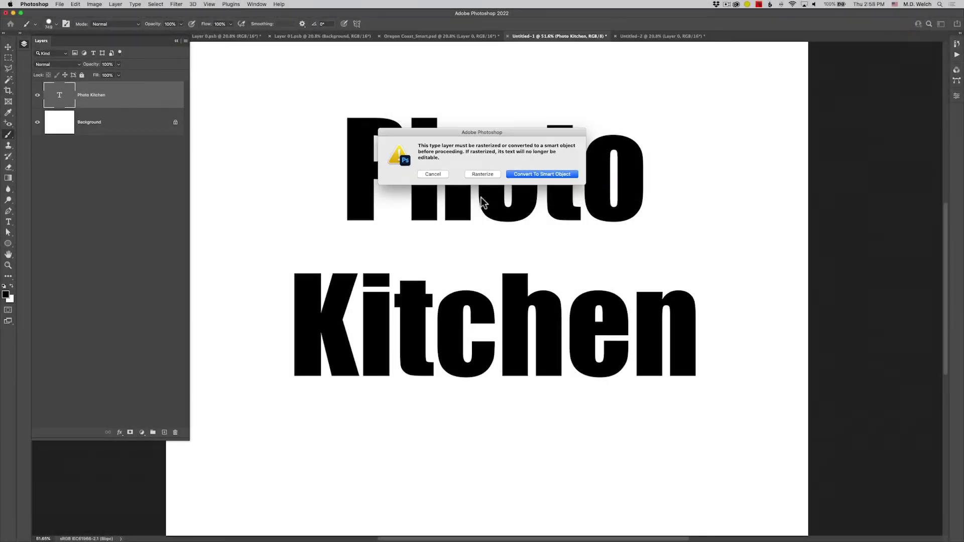
left_click(526, 175)
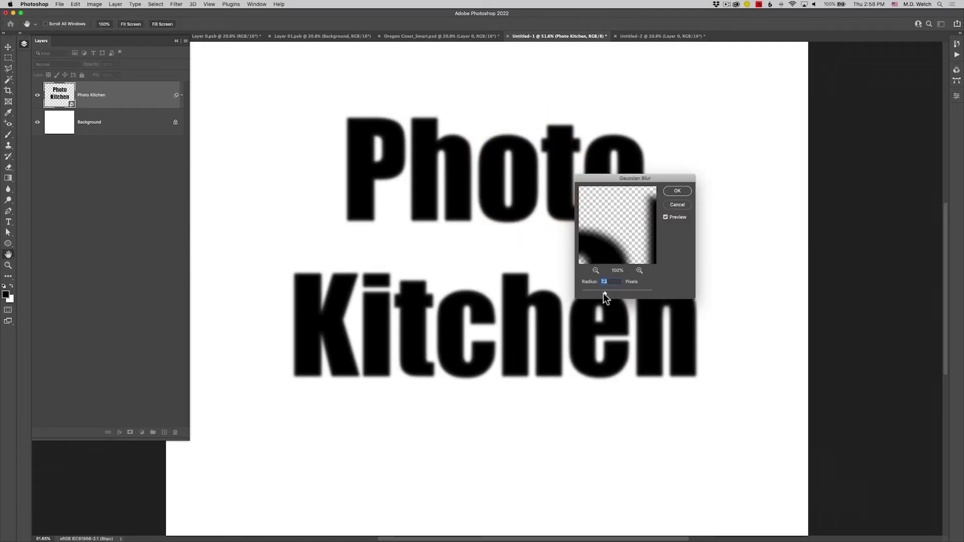
left_click_drag(604, 291, 613, 291)
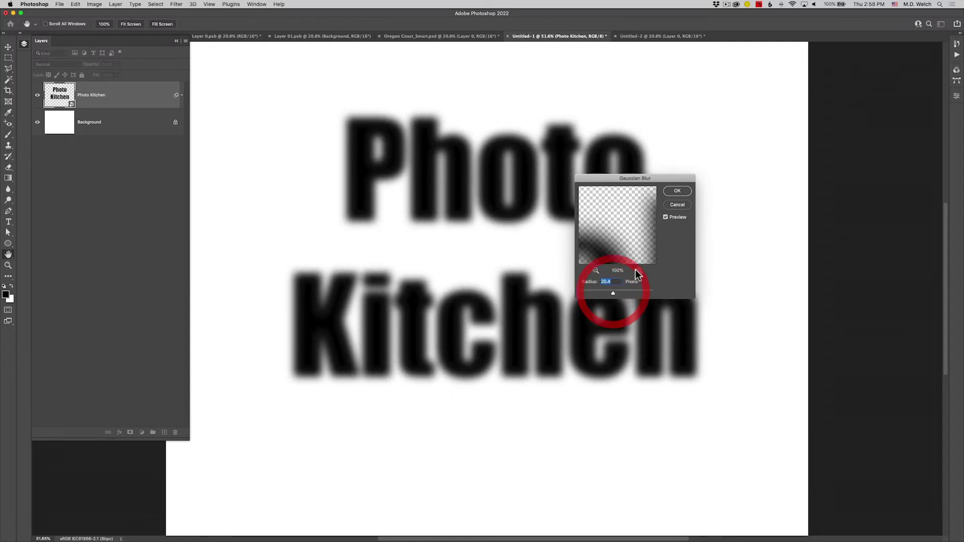
left_click(677, 190)
key("b")
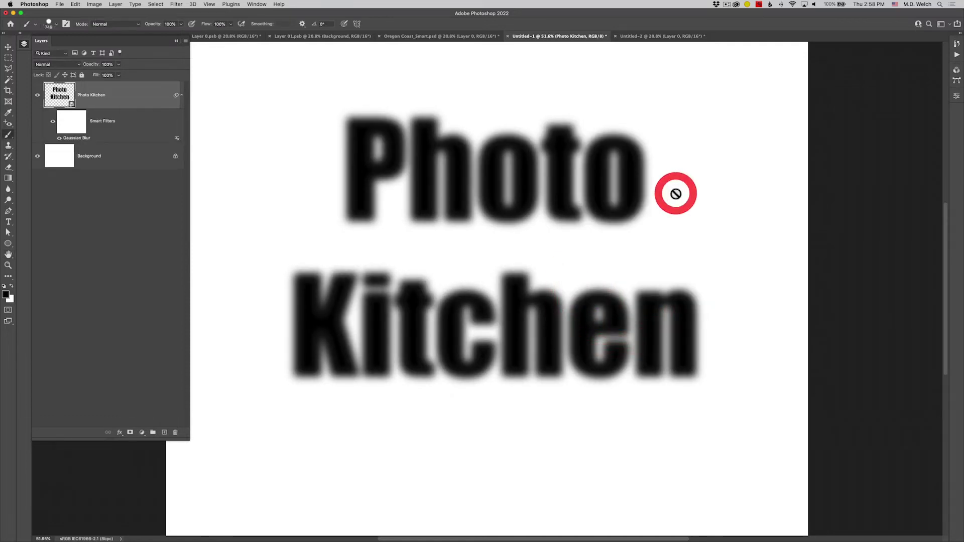
Open Photo Kitchen.psb from the smart object and change its type colour to red.
double_click(72, 105)
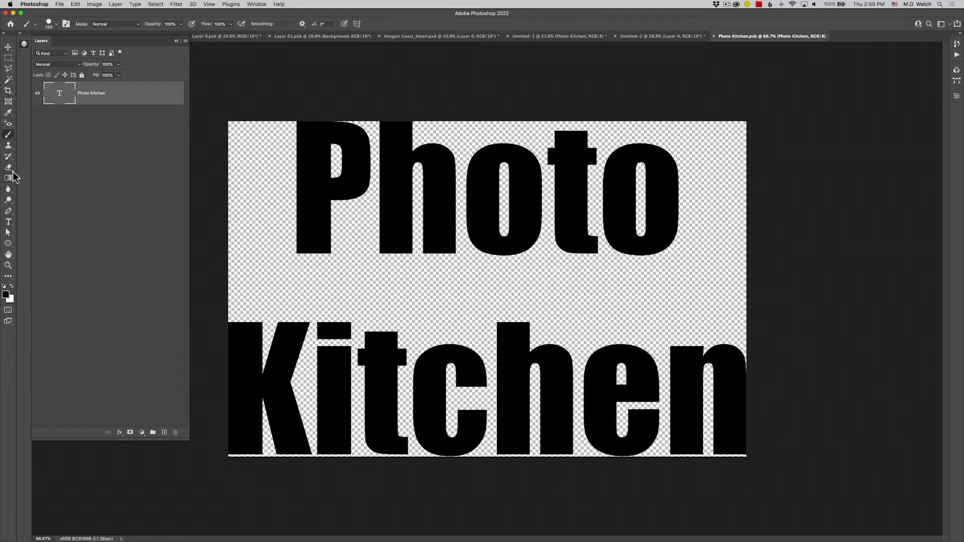
left_click(9, 222)
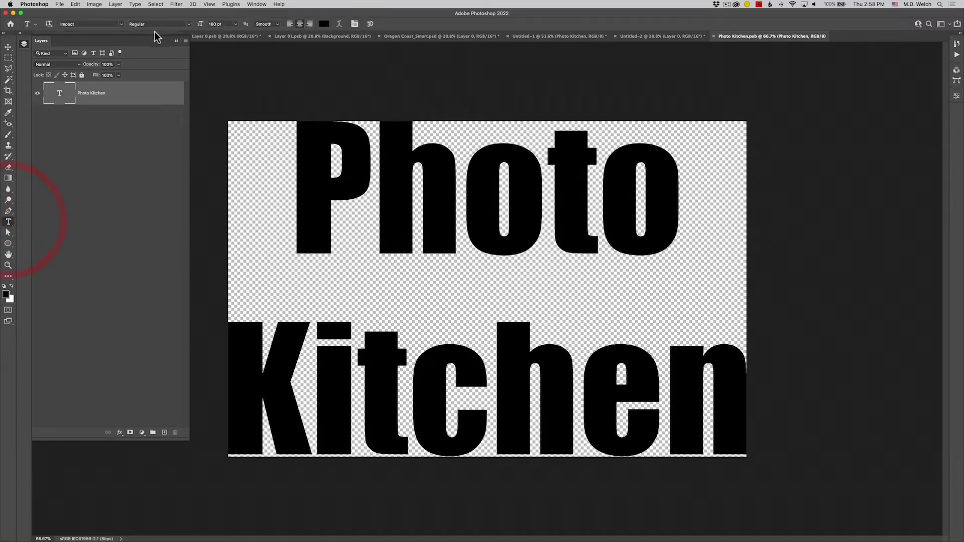
left_click(324, 24)
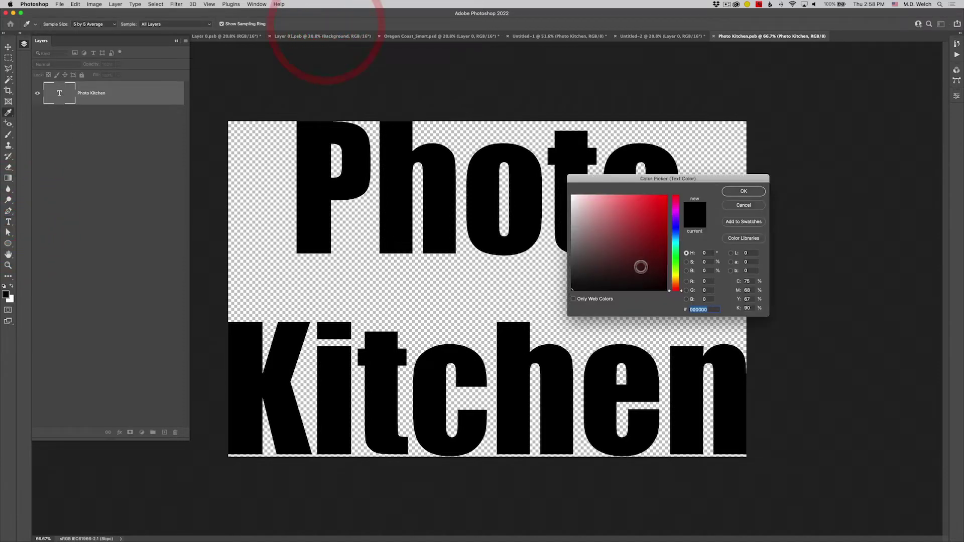
left_click(652, 202)
left_click(742, 191)
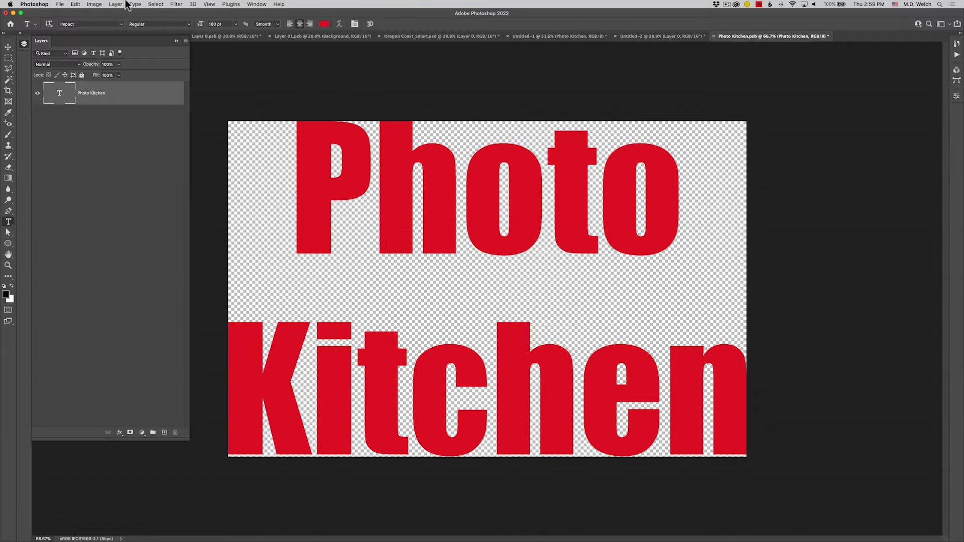
Save Photo Kitchen.psb and close it to return to Untitled-1.
left_click(59, 4)
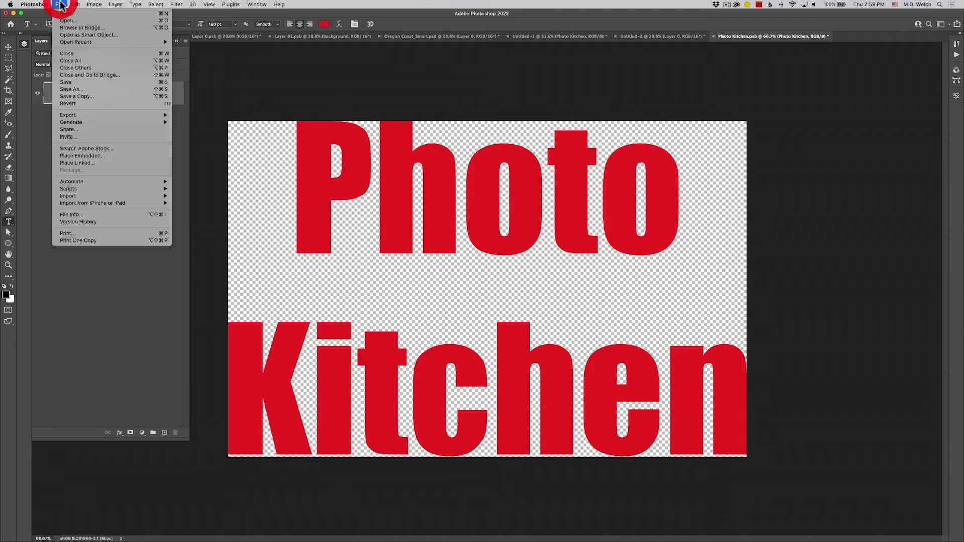
left_click(83, 83)
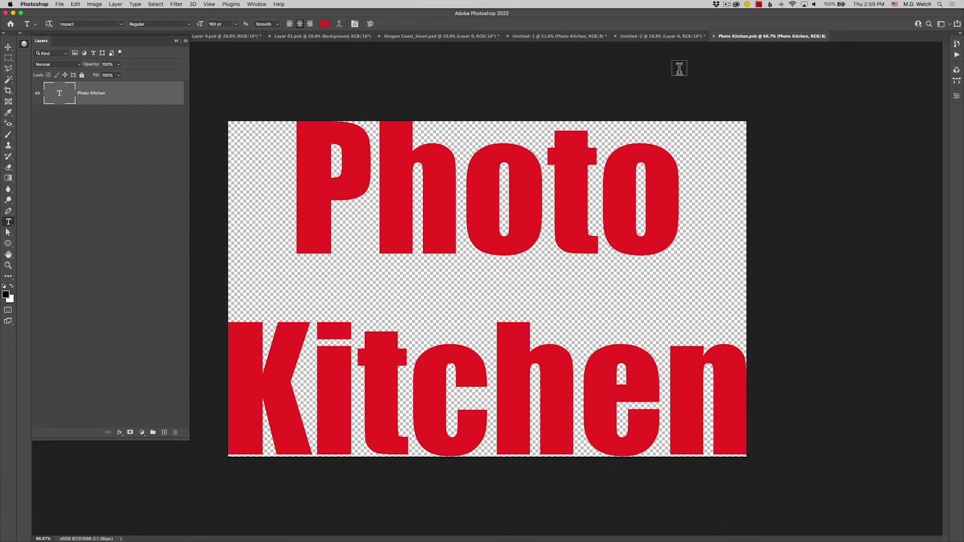
left_click(714, 36)
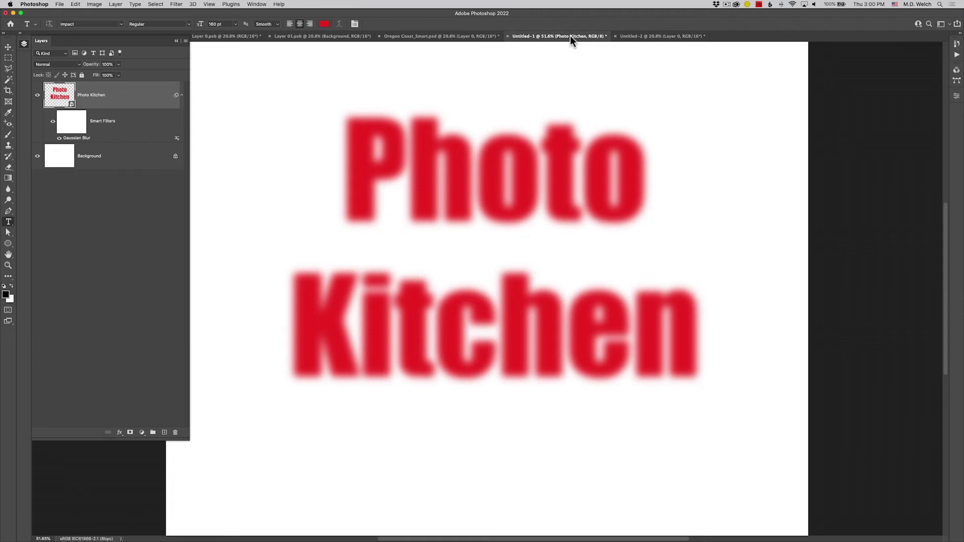
Bring the portrait document to the front, collapsing and then reopening the Layers panel.
key("Return")
left_click(22, 43)
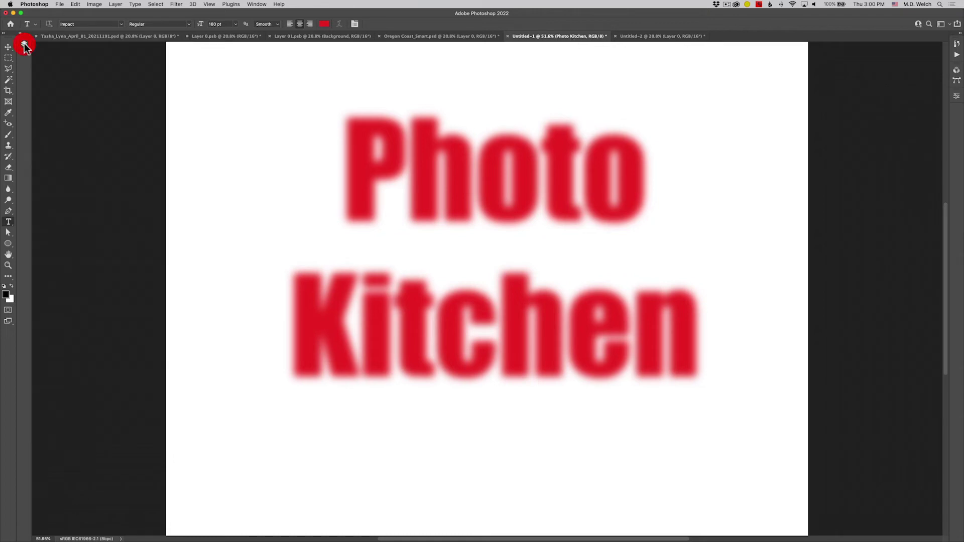
left_click(63, 37)
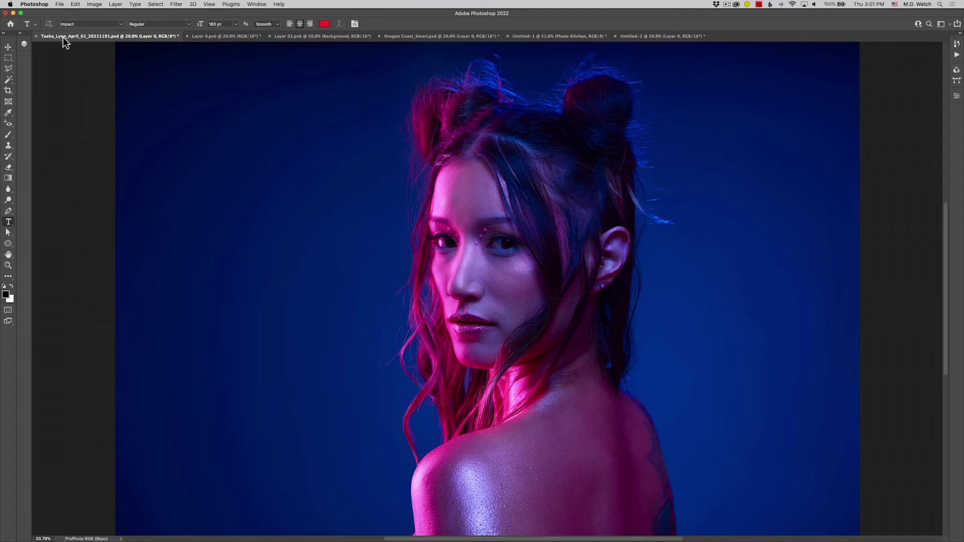
left_click(23, 44)
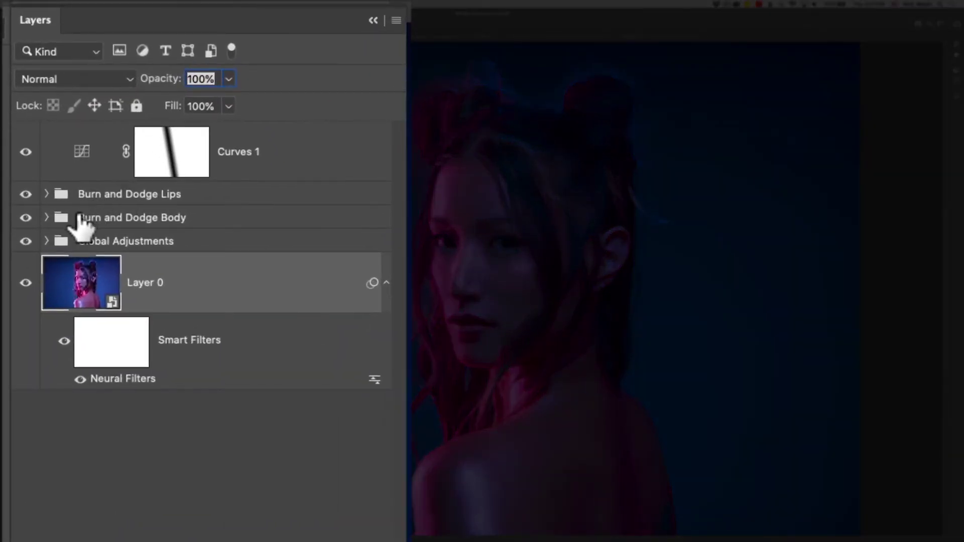
Expand and collapse the Burn and Dodge Lips, Burn and Dodge Body, and Global Adjustments groups.
left_click(46, 194)
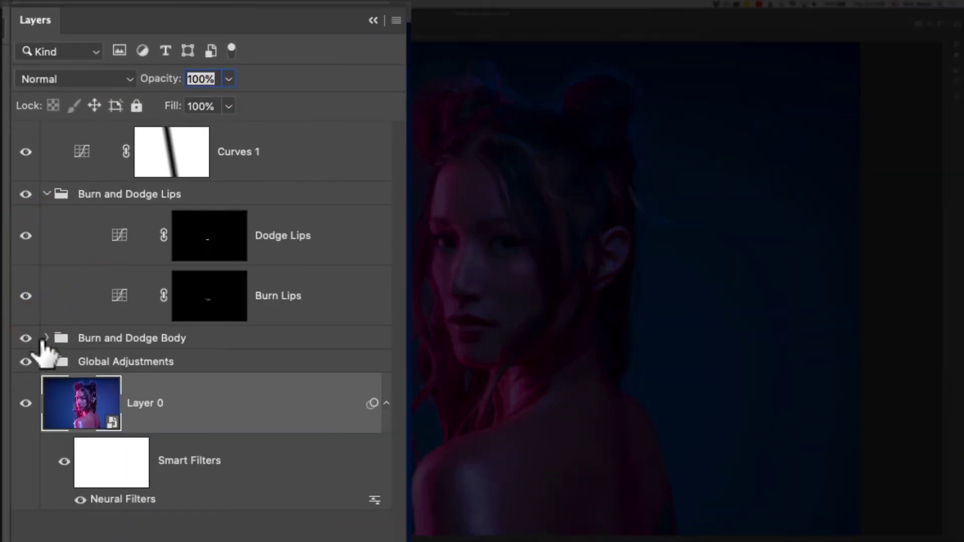
left_click(44, 344)
left_click(46, 338)
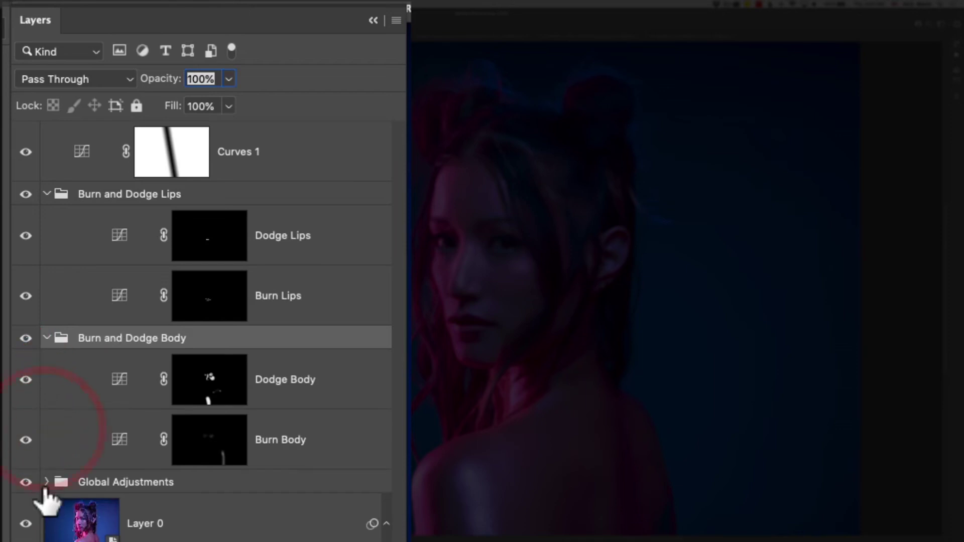
left_click(46, 482)
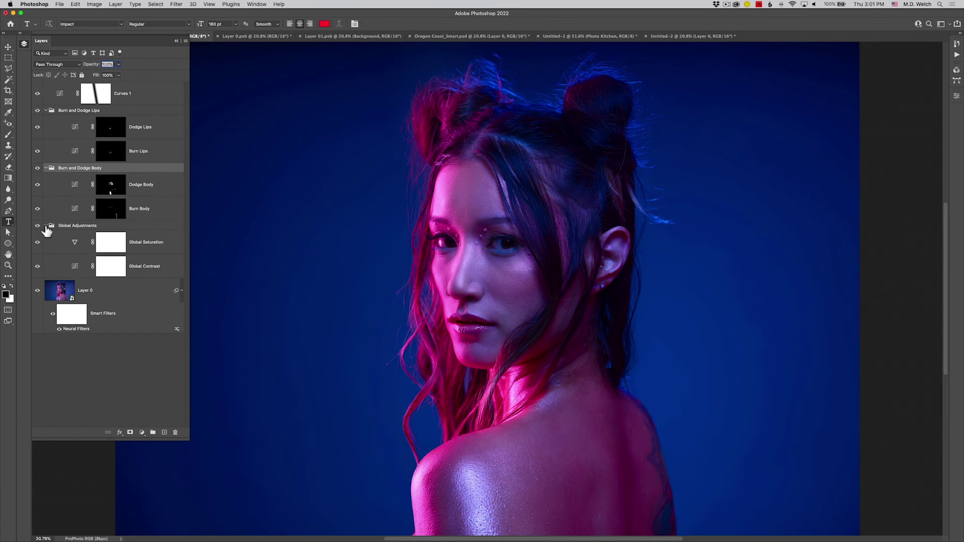
left_click(45, 226)
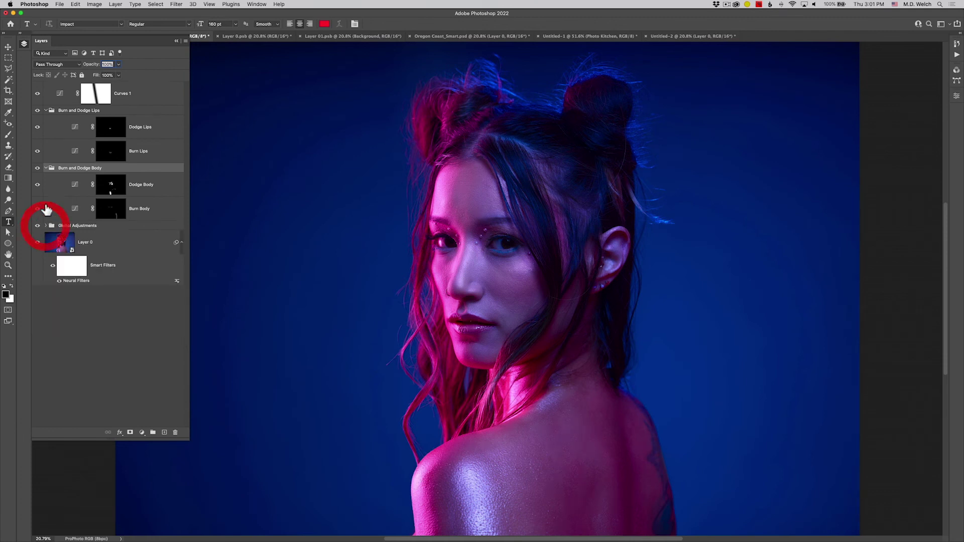
left_click(46, 168)
left_click(46, 110)
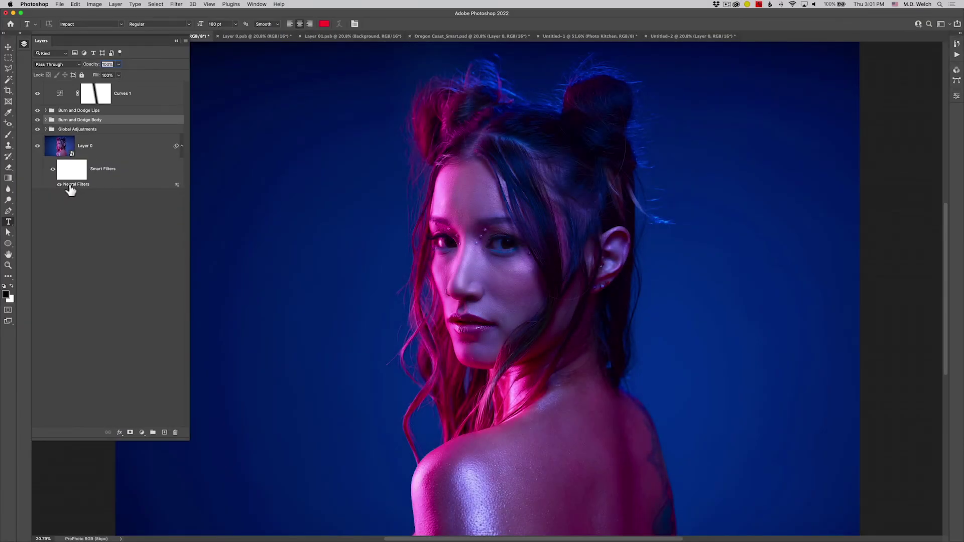
left_click(178, 6)
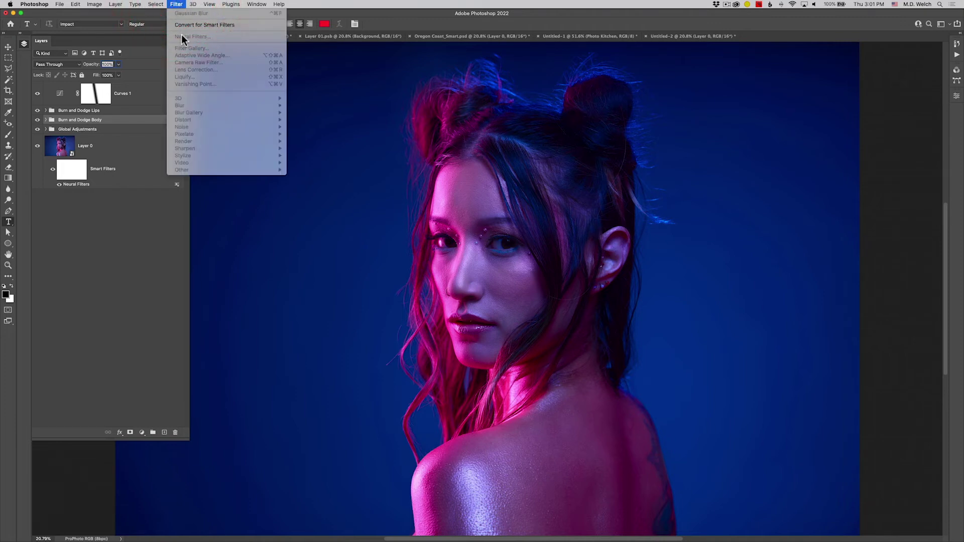
left_click(177, 5)
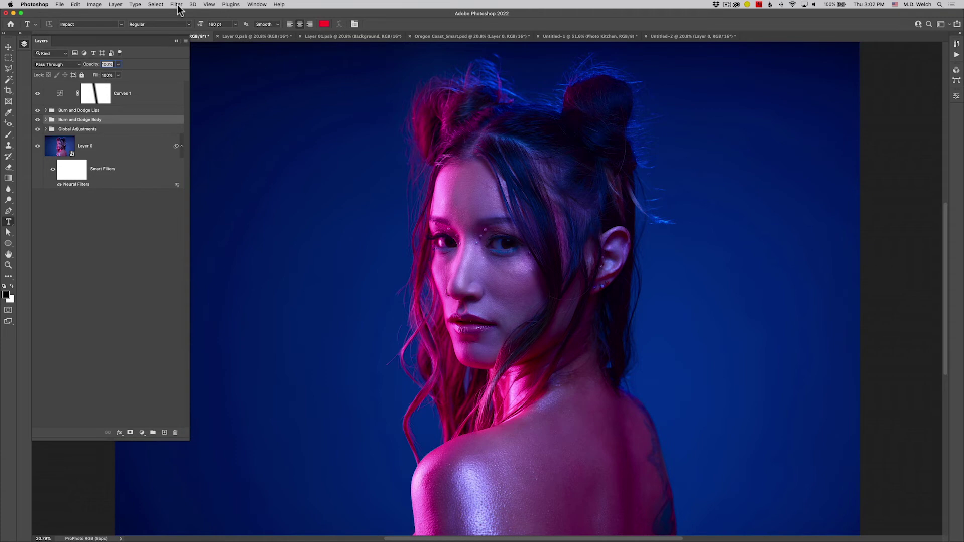
Switch to Untitled-2 and select Layer 0 as the filter target.
left_click(697, 36)
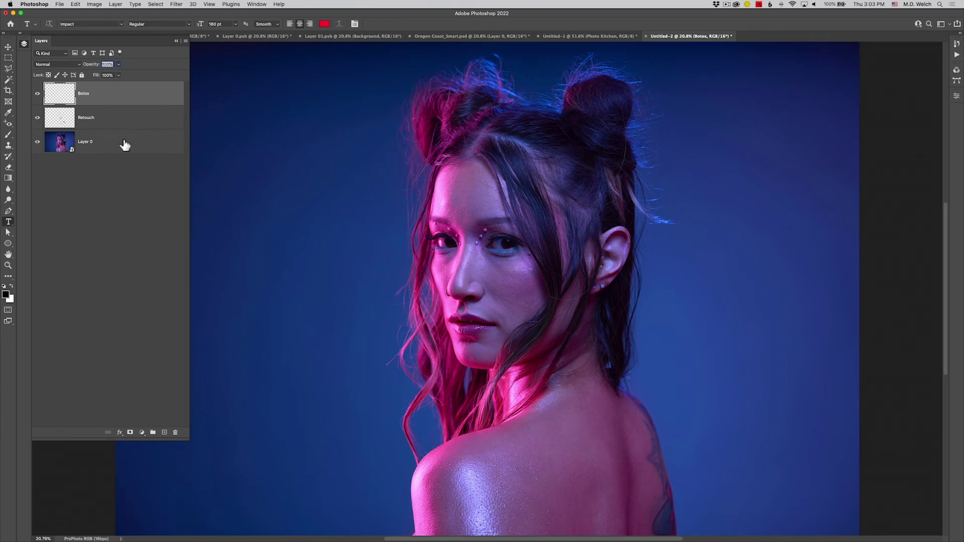
left_click(131, 144)
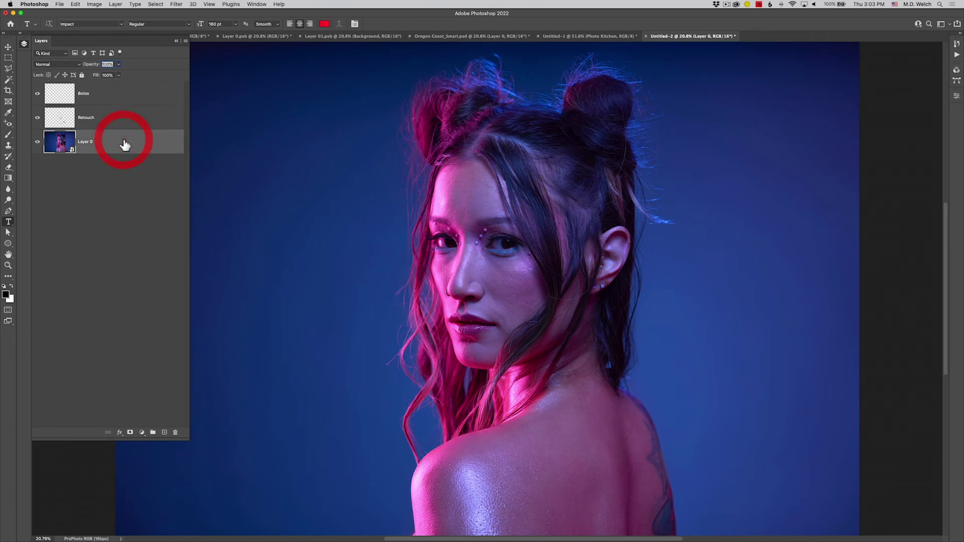
left_click(178, 5)
Apply Filter > Blur > Gaussian Blur to Layer 0 at roughly 34.6 pixels radius.
mouse_move(206, 104)
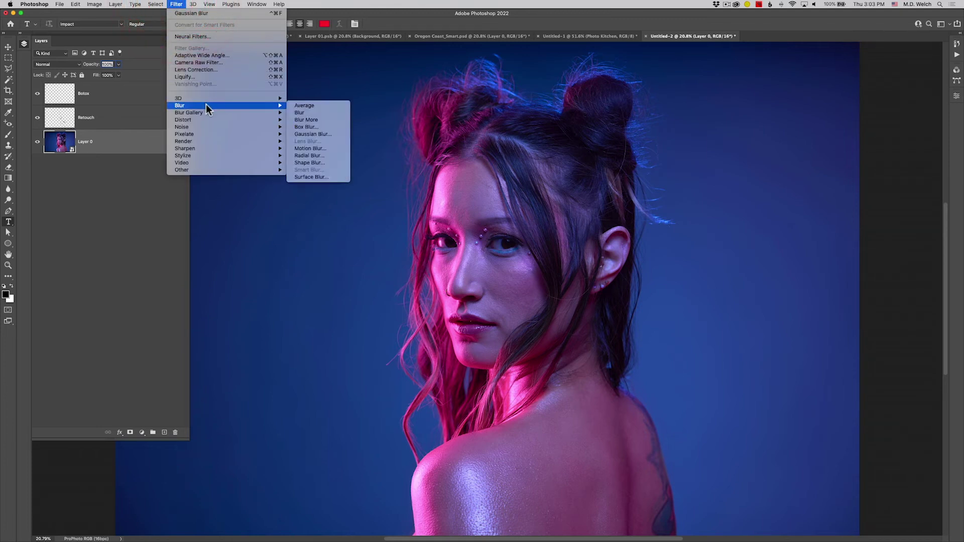
left_click(305, 132)
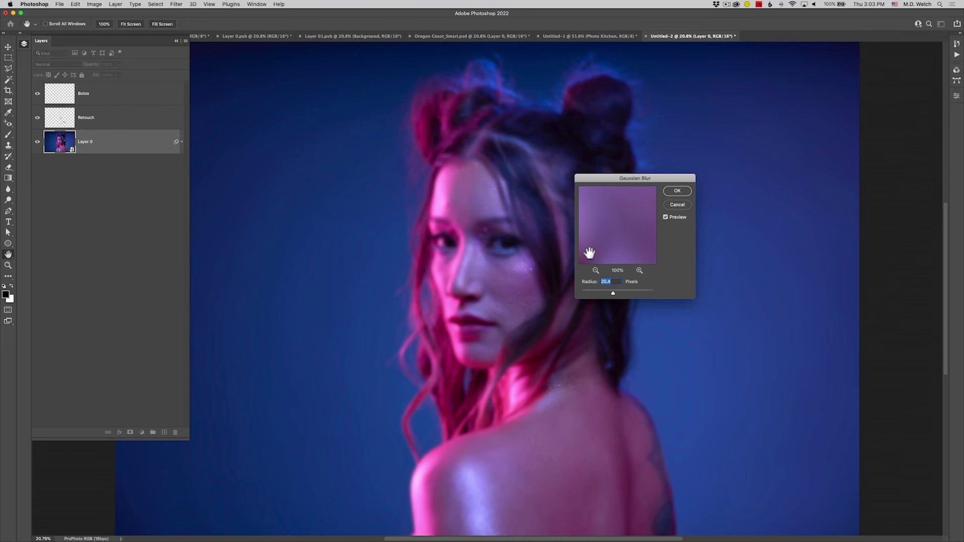
left_click_drag(613, 292, 617, 291)
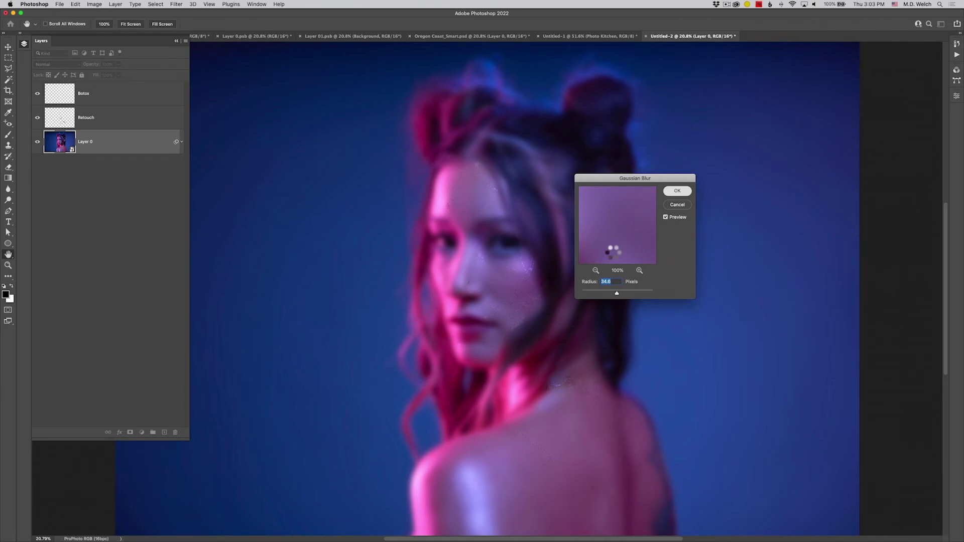
key("t")
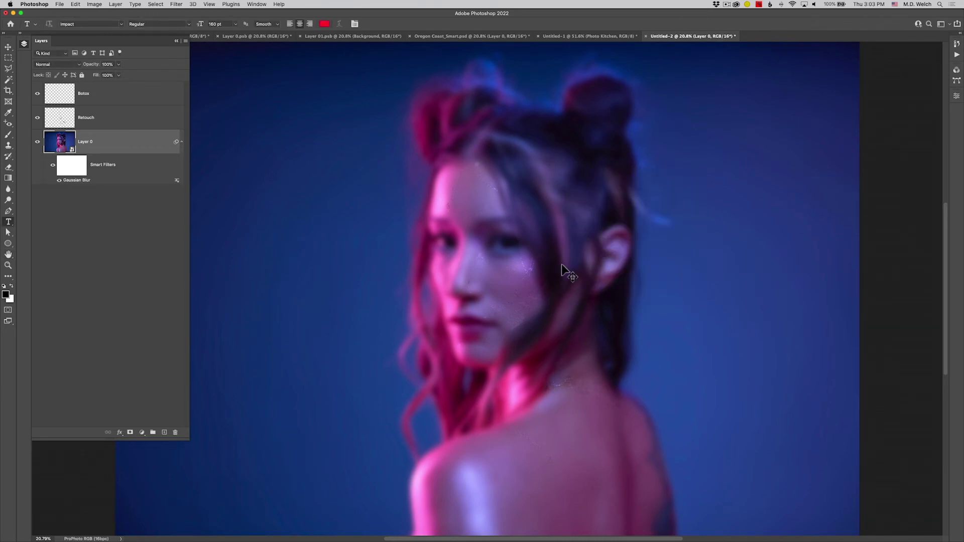
Zoom to 100% to inspect the smeared skin, then return to the main portrait.
key("super+1")
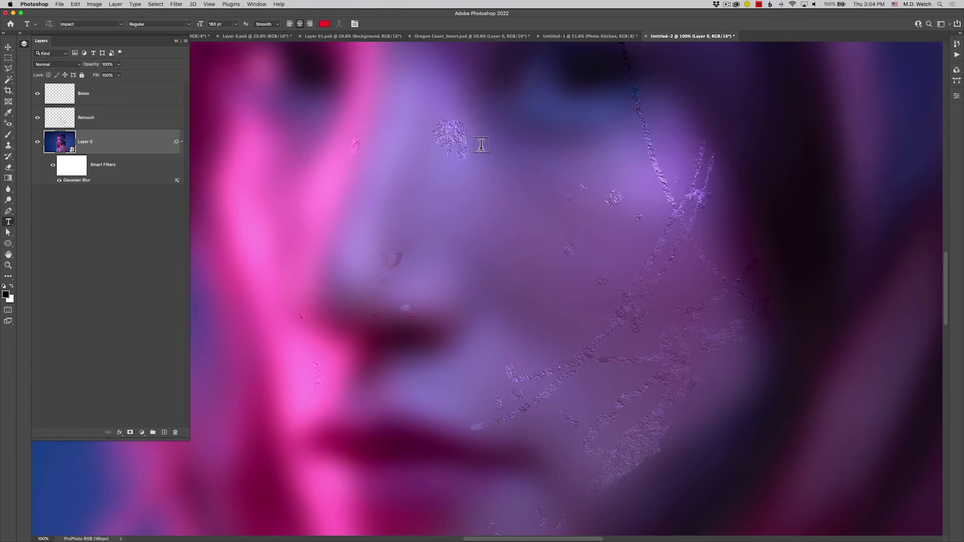
left_click(196, 37)
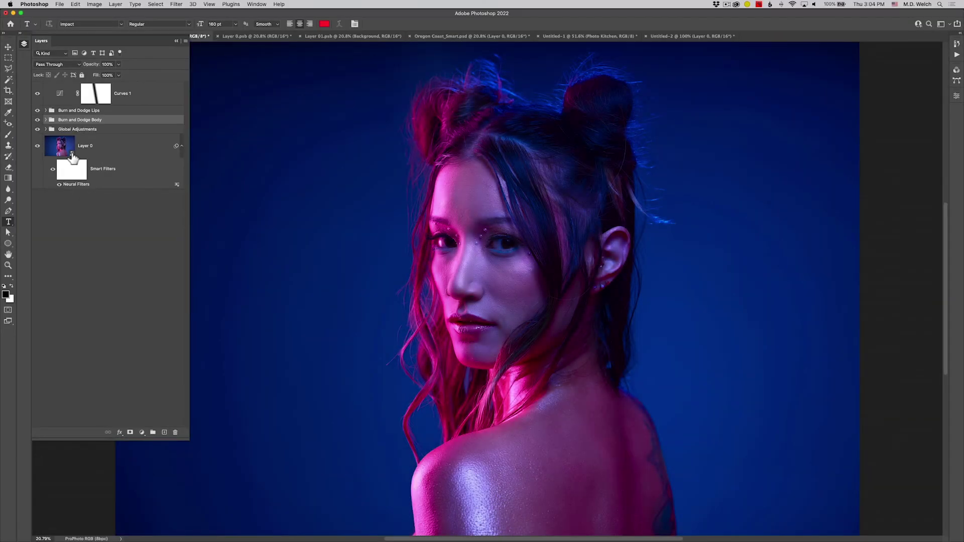
Open the portrait's Layer 0 smart object contents as Layer 0.psb.
double_click(70, 152)
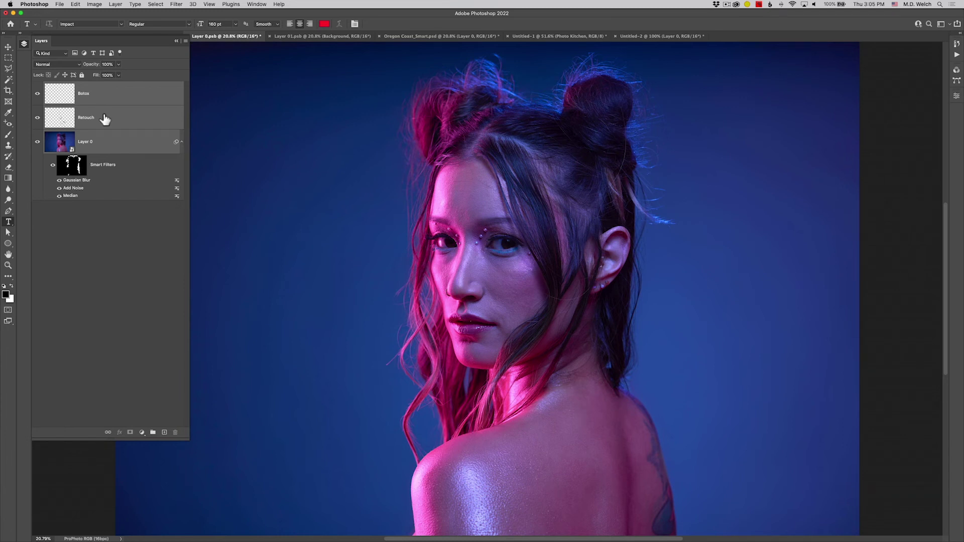
left_click(52, 166)
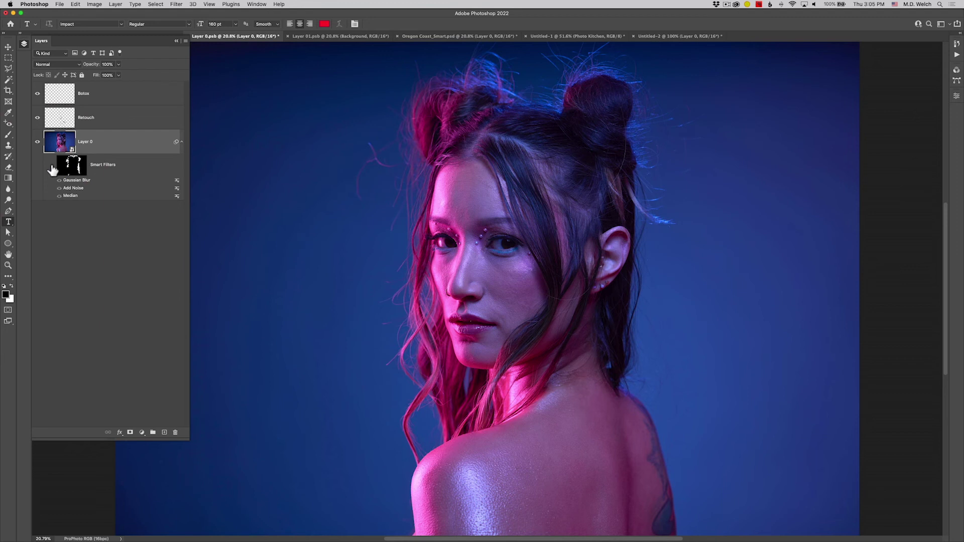
left_click(52, 166)
double_click(72, 148)
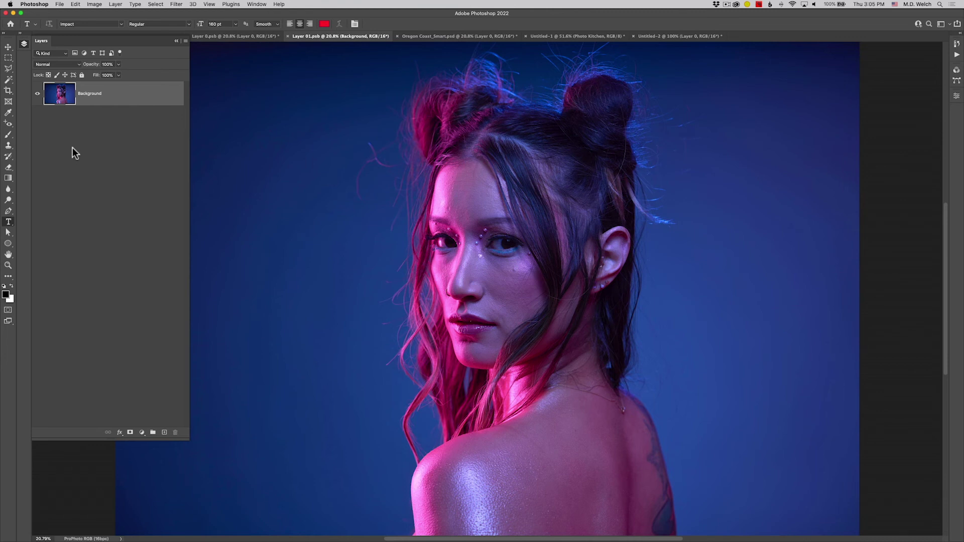
left_click(236, 36)
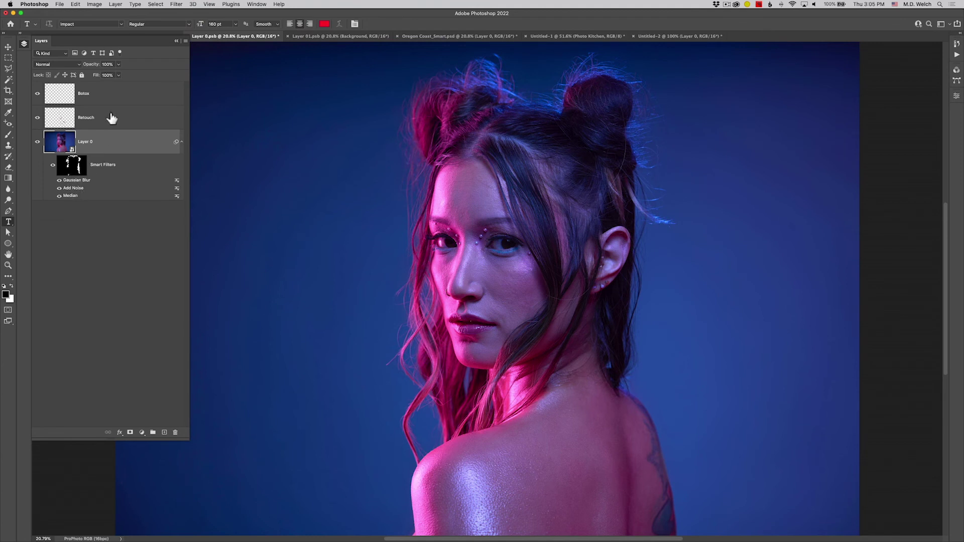
Dismiss the File menu and return to the main portrait document.
left_click(60, 5)
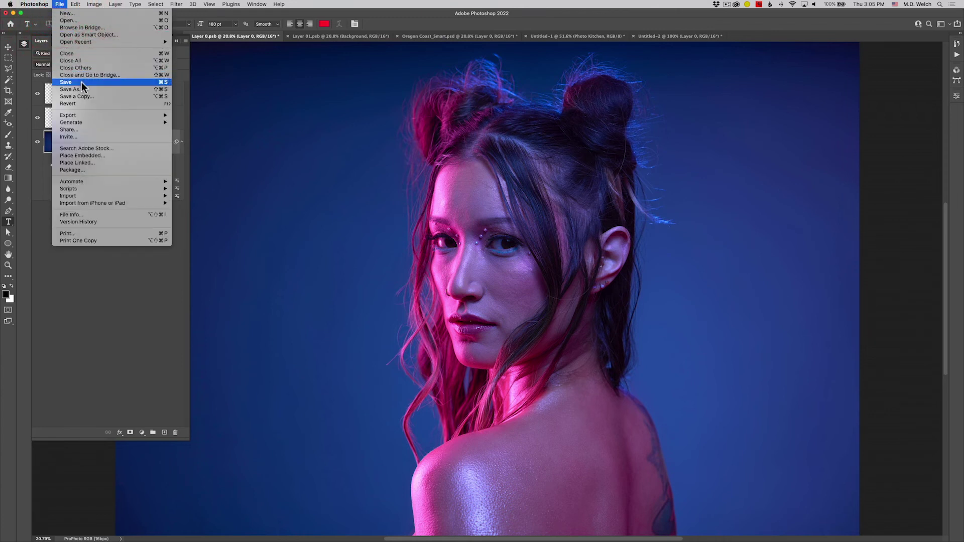
left_click(103, 256)
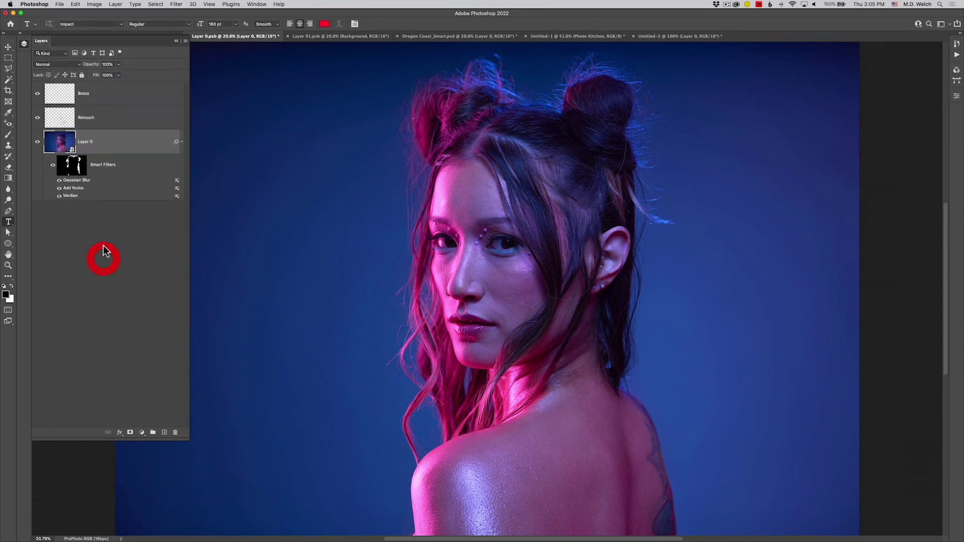
left_click(142, 32)
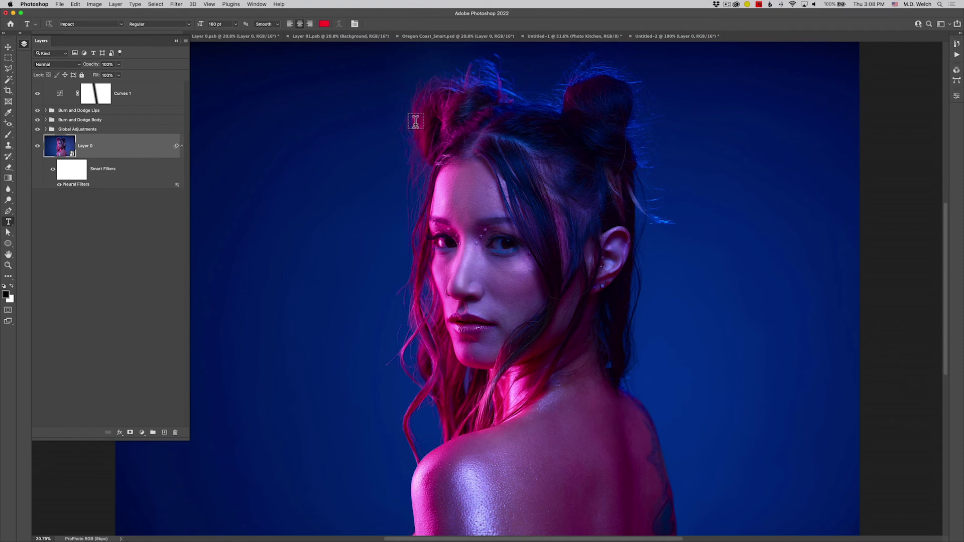
In Finder, compare Oregon Coast_NotSmart.psd (361.3 MB) with Oregon Coast_Smart.psd (over 1.1 GB).
key("super+Tab")
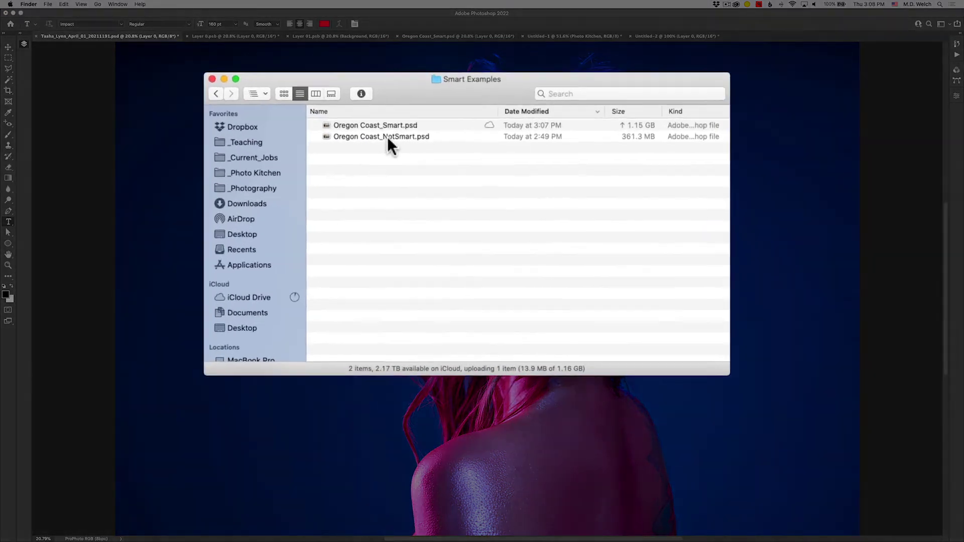
left_click(416, 167)
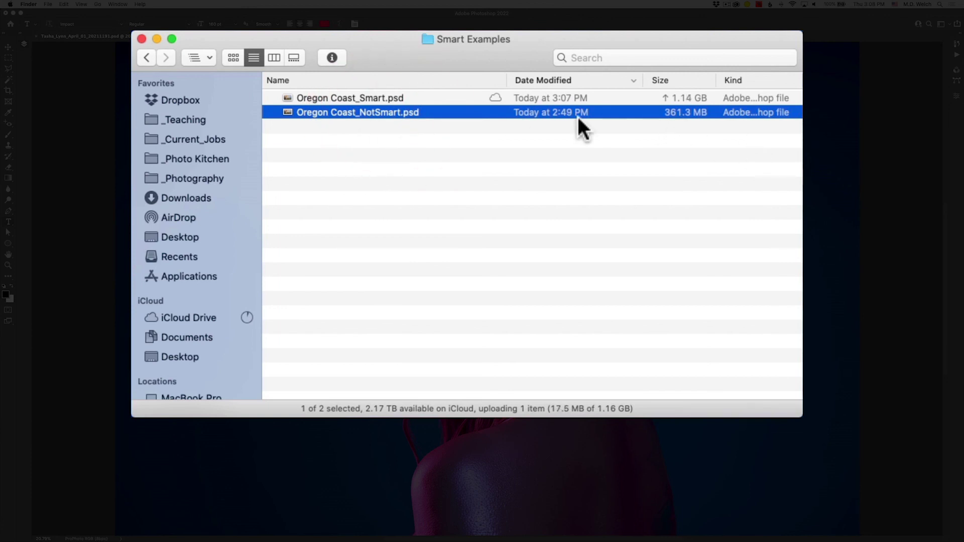
left_click(396, 97)
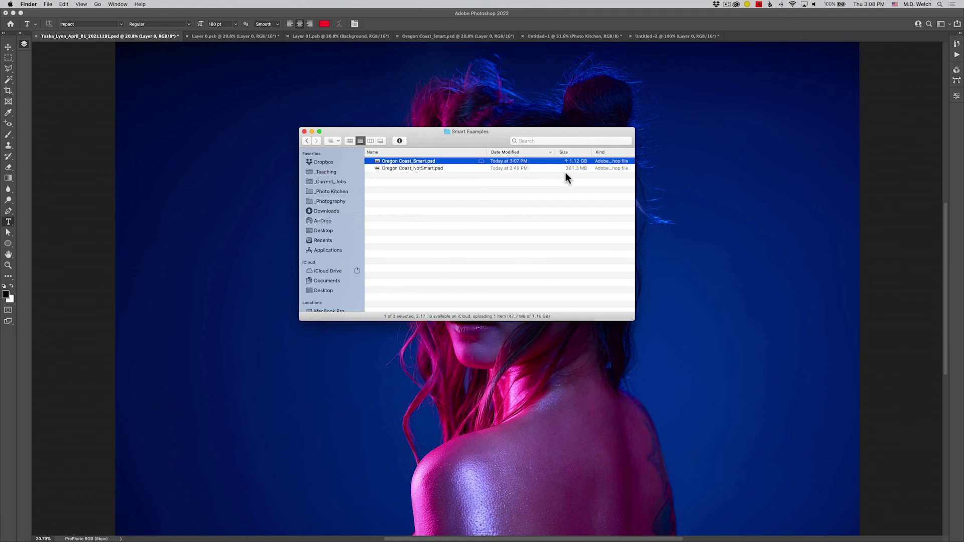
left_click(242, 174)
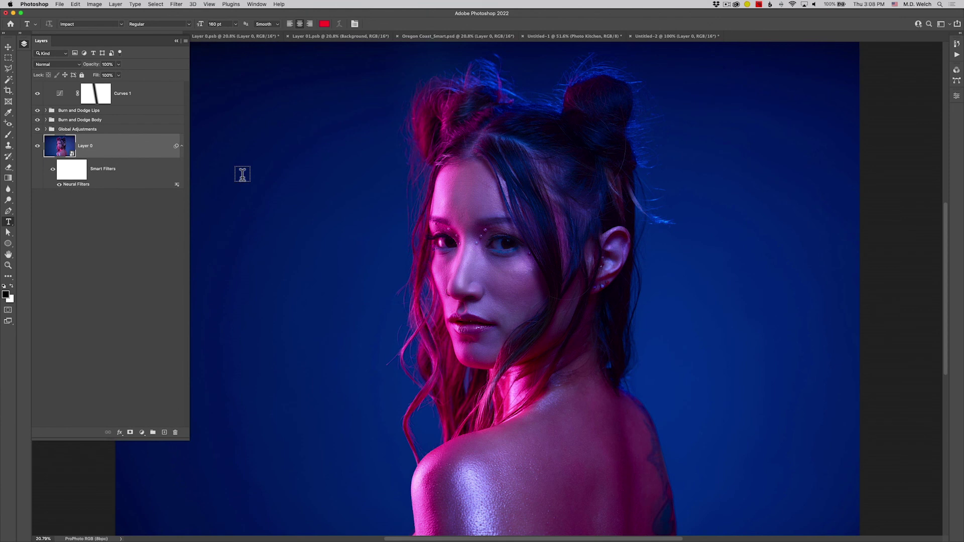
left_click(71, 158)
left_click(234, 38)
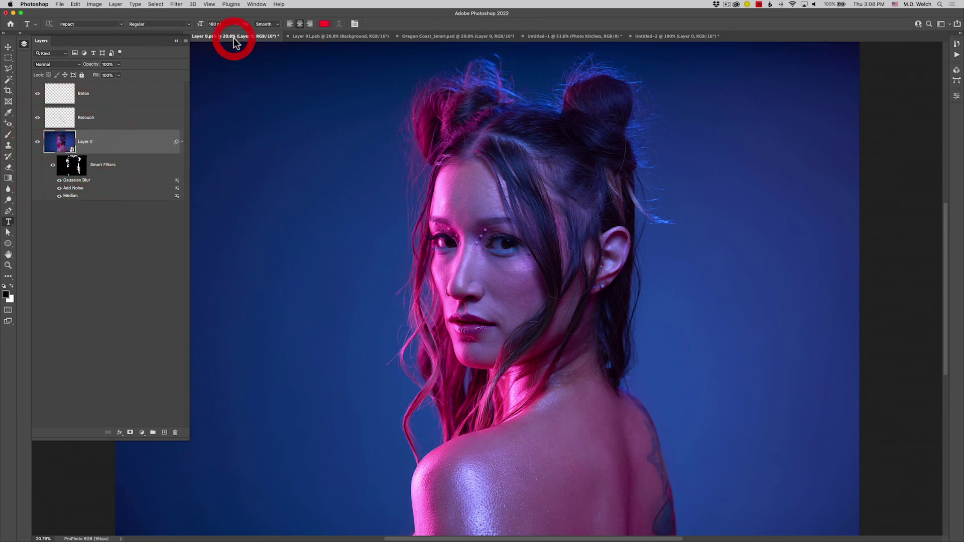
left_click(300, 37)
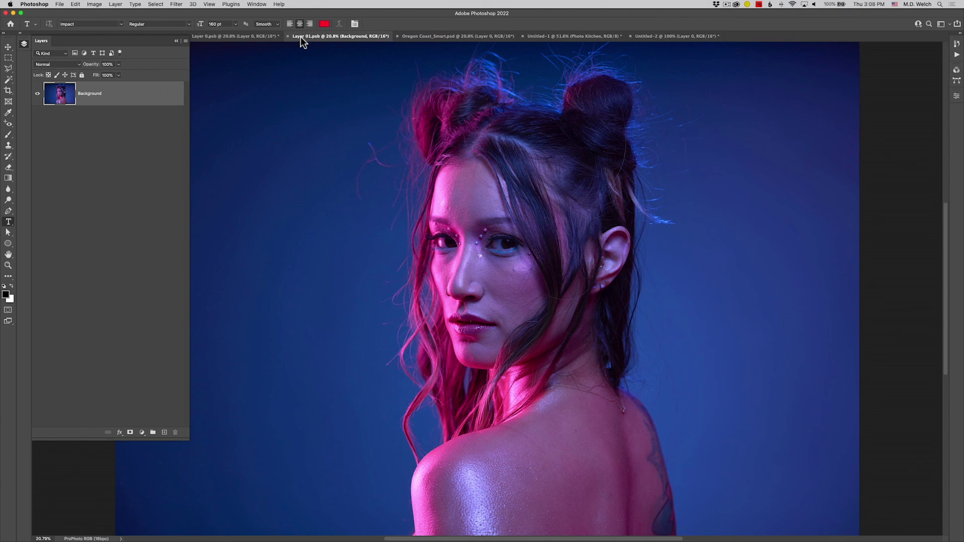
left_click(236, 36)
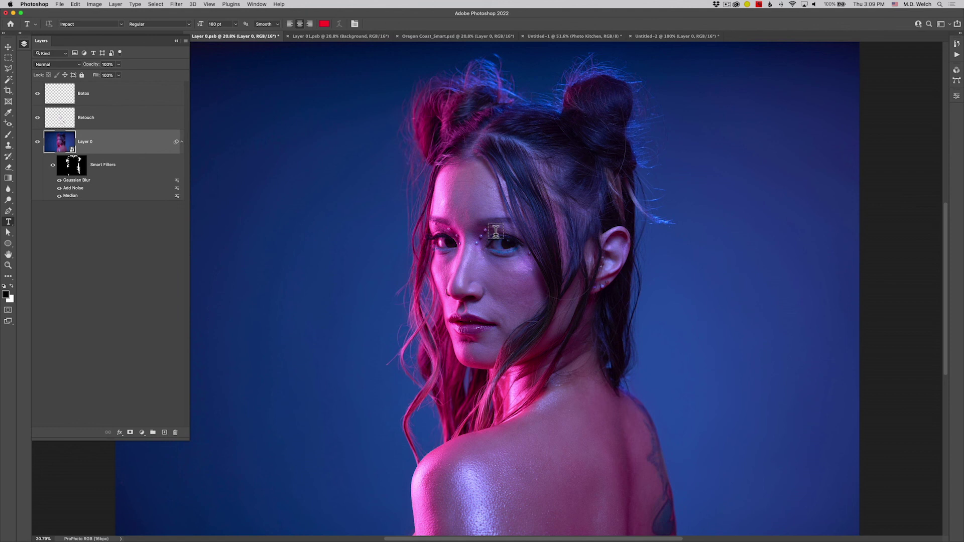
left_click(176, 35)
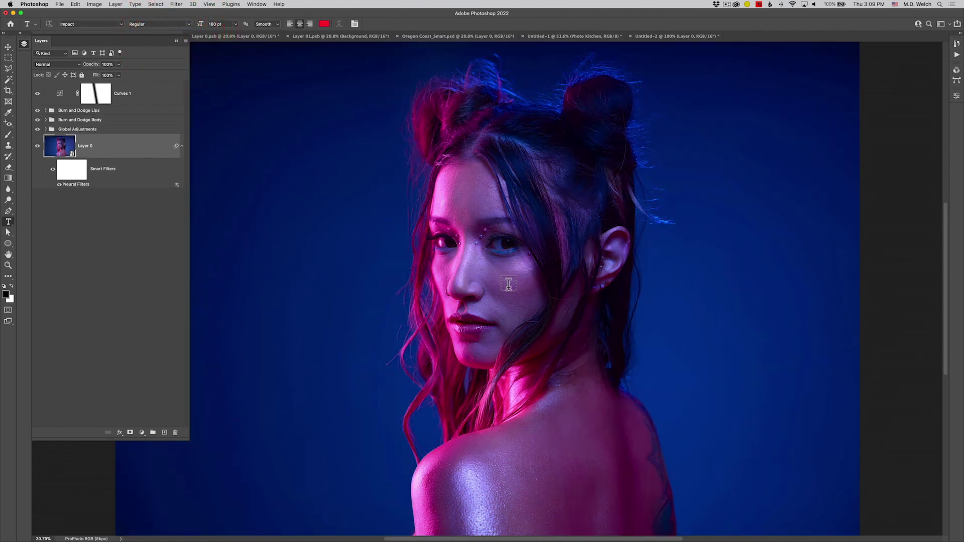